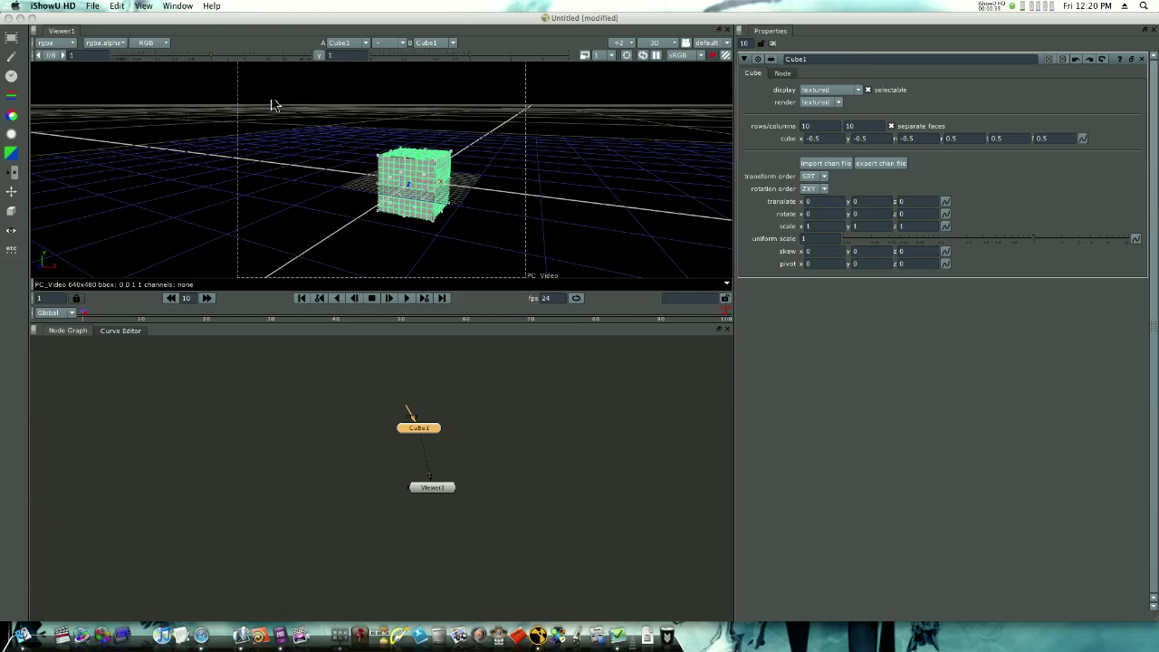
Step: Rearrange Cube1 and Viewer1 in the Node Graph and disconnect Viewer1 from Cube1
click(205, 31)
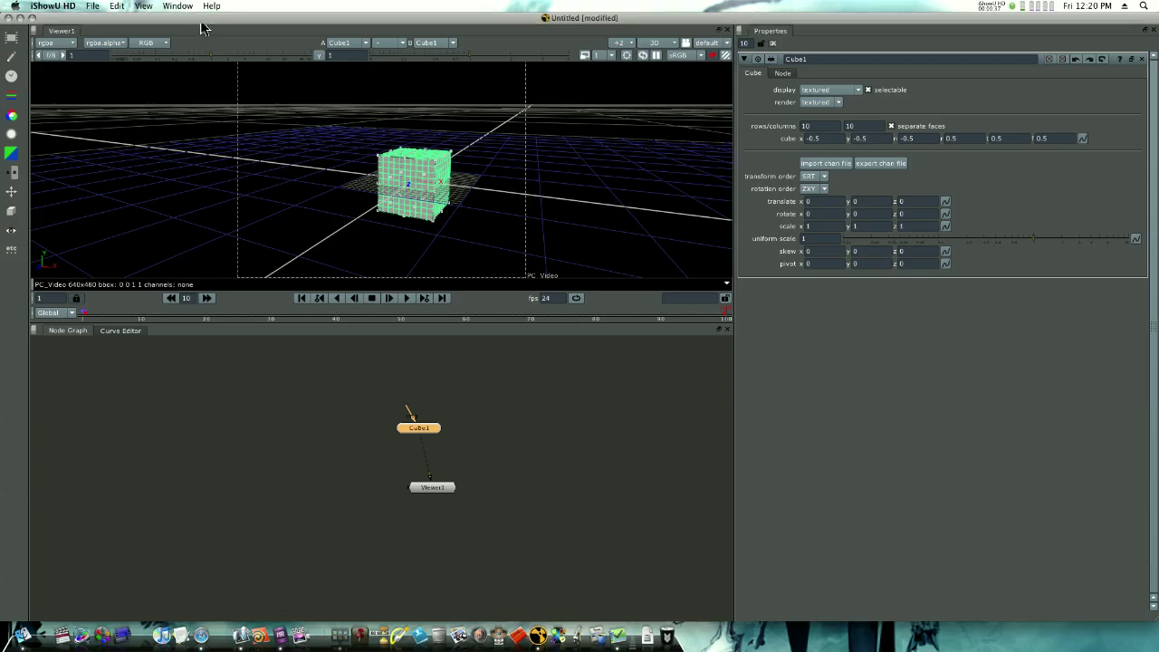
drag(432, 493, 500, 511)
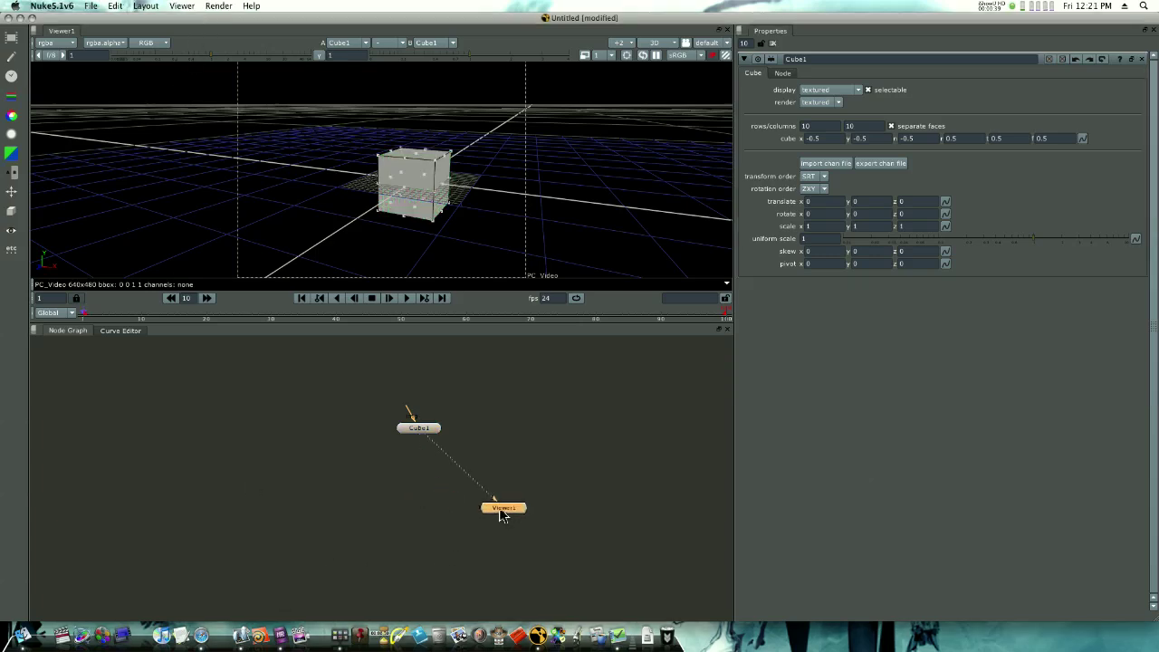
click(419, 432)
drag(418, 432, 434, 416)
drag(497, 501, 510, 422)
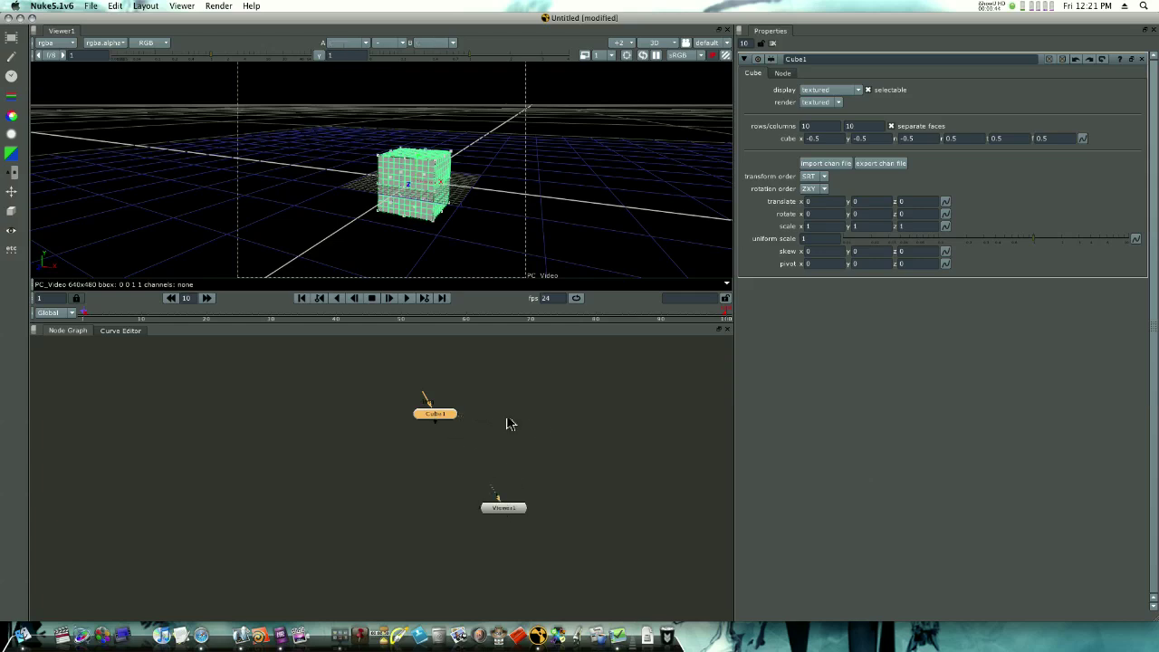
click(497, 505)
drag(441, 424, 412, 454)
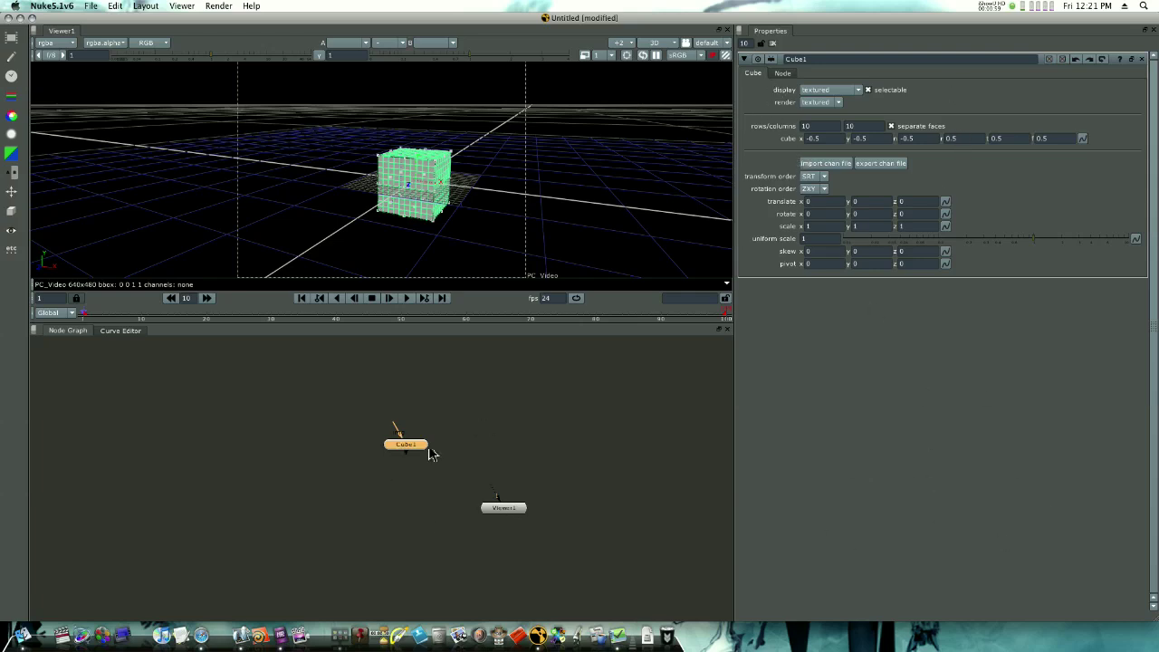
Step: Close Cube1's properties panel, then reopen it by double-clicking Cube1
click(504, 511)
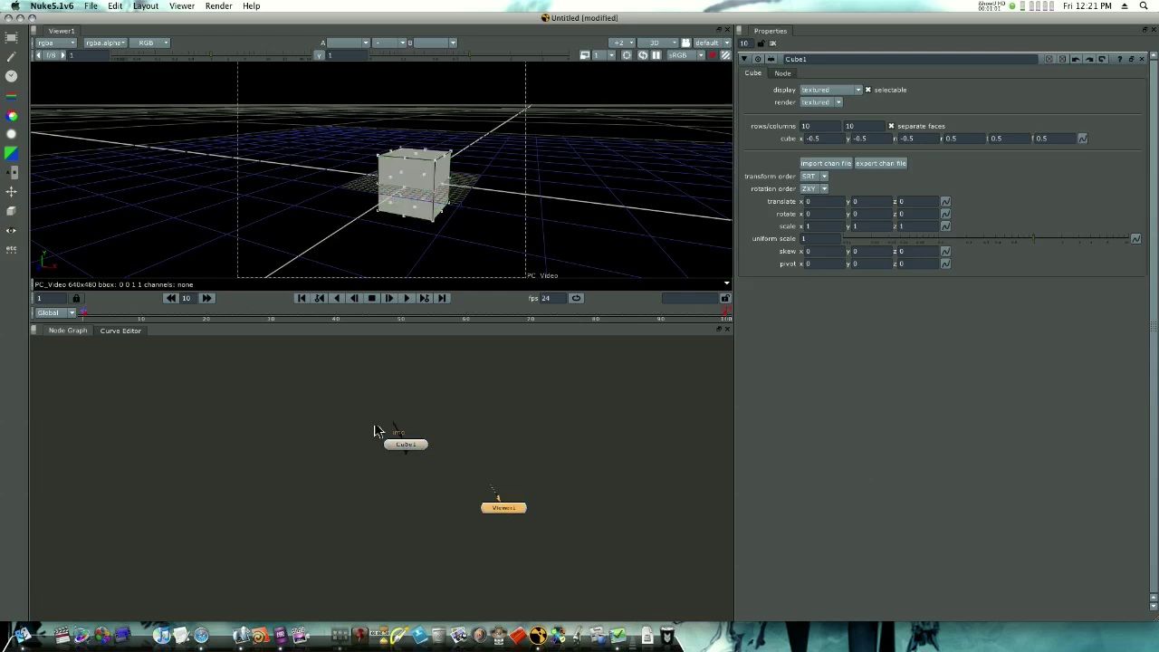
click(399, 447)
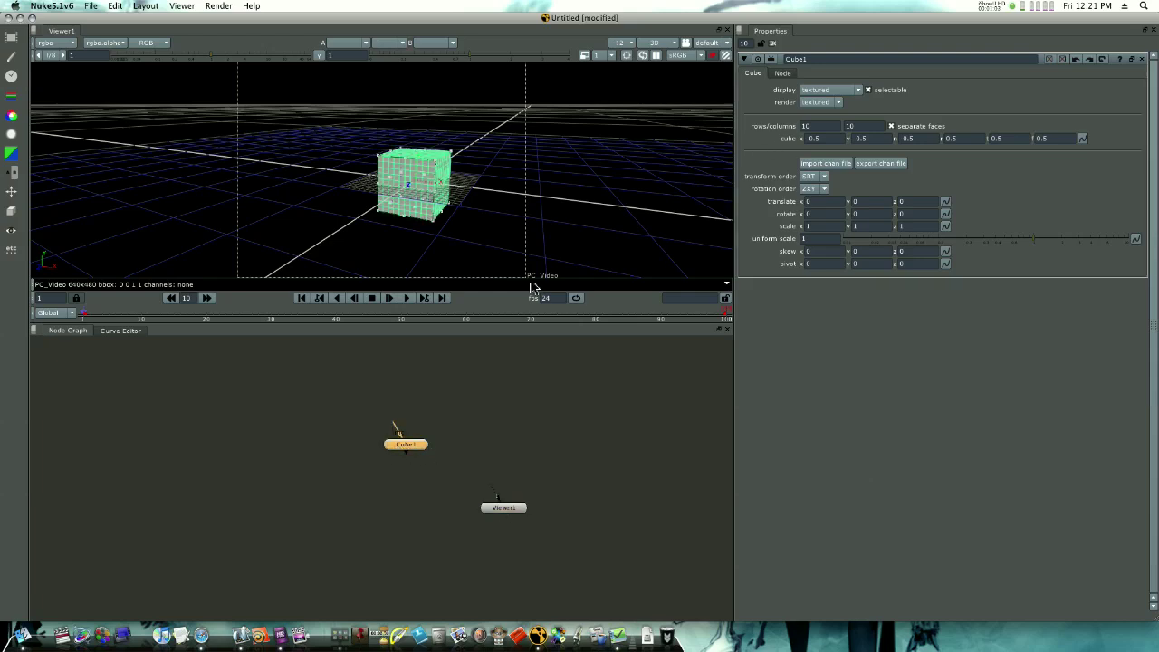
click(502, 508)
click(417, 447)
click(745, 60)
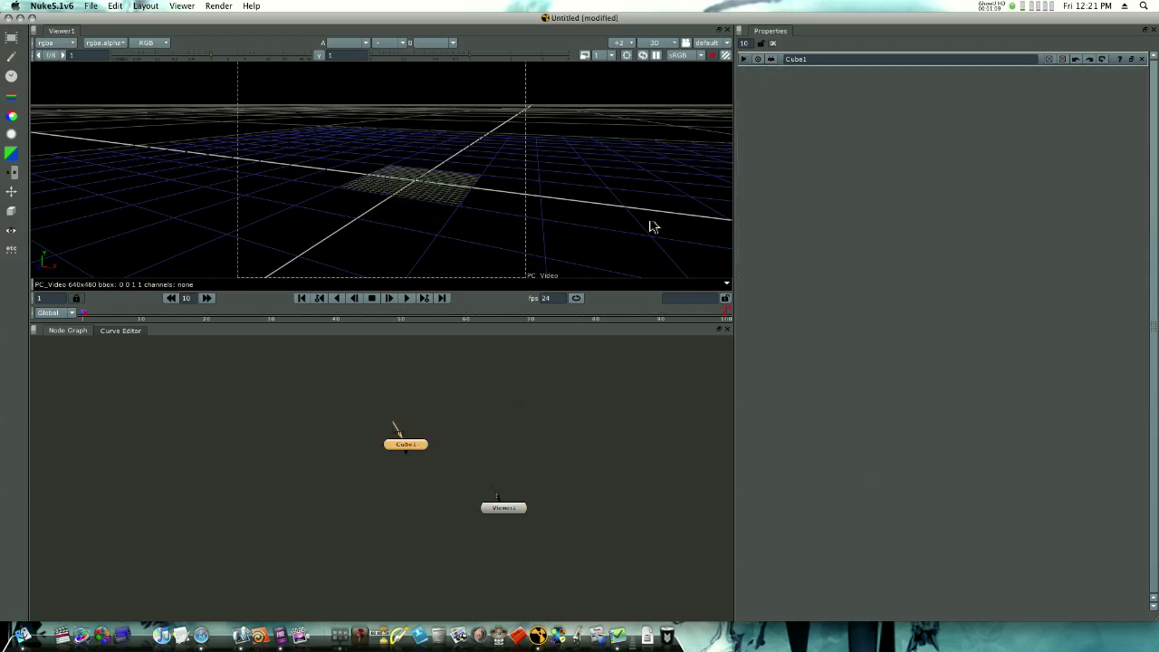
click(1143, 61)
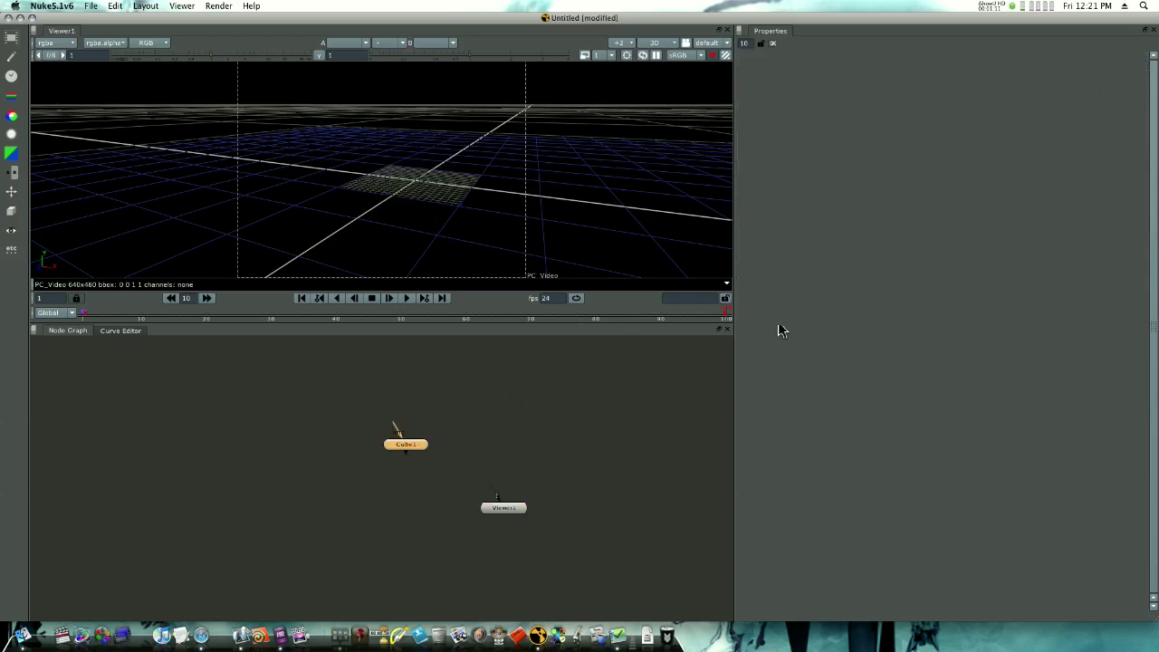
double_click(404, 453)
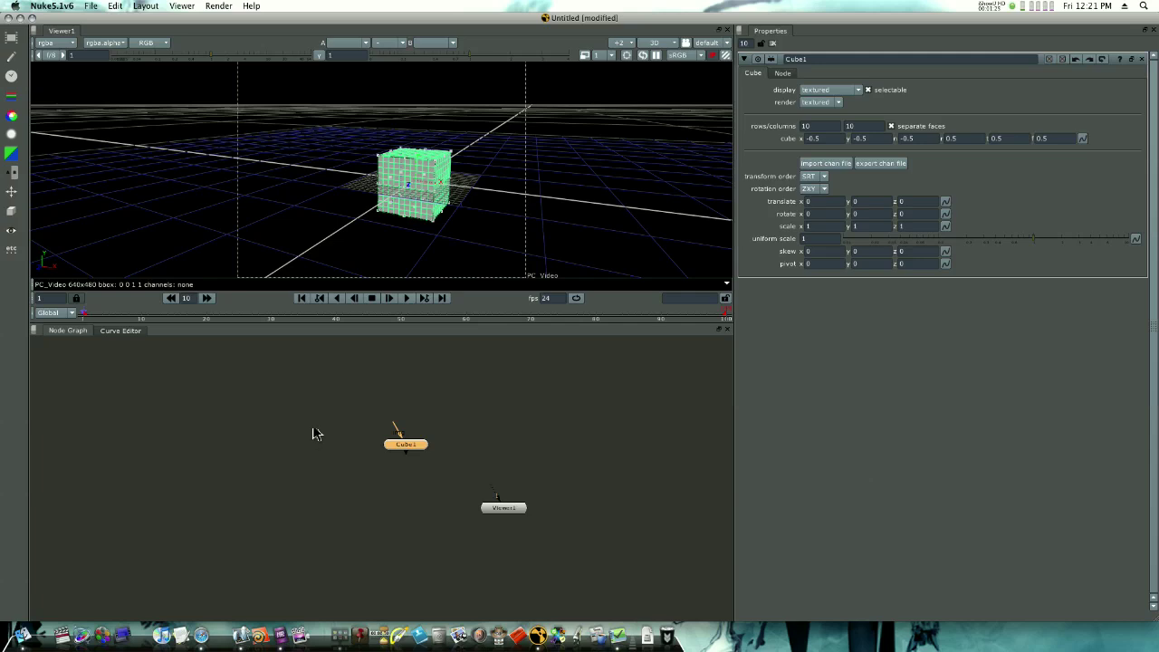
Step: Zoom the Node Graph in and out and pan it to the left
scroll(359, 477, down, 3)
scroll(360, 478, up, 6)
scroll(363, 481, down, 3)
scroll(362, 481, up, 4)
scroll(362, 481, down, 2)
scroll(415, 192, up, 1)
scroll(415, 192, up, 4)
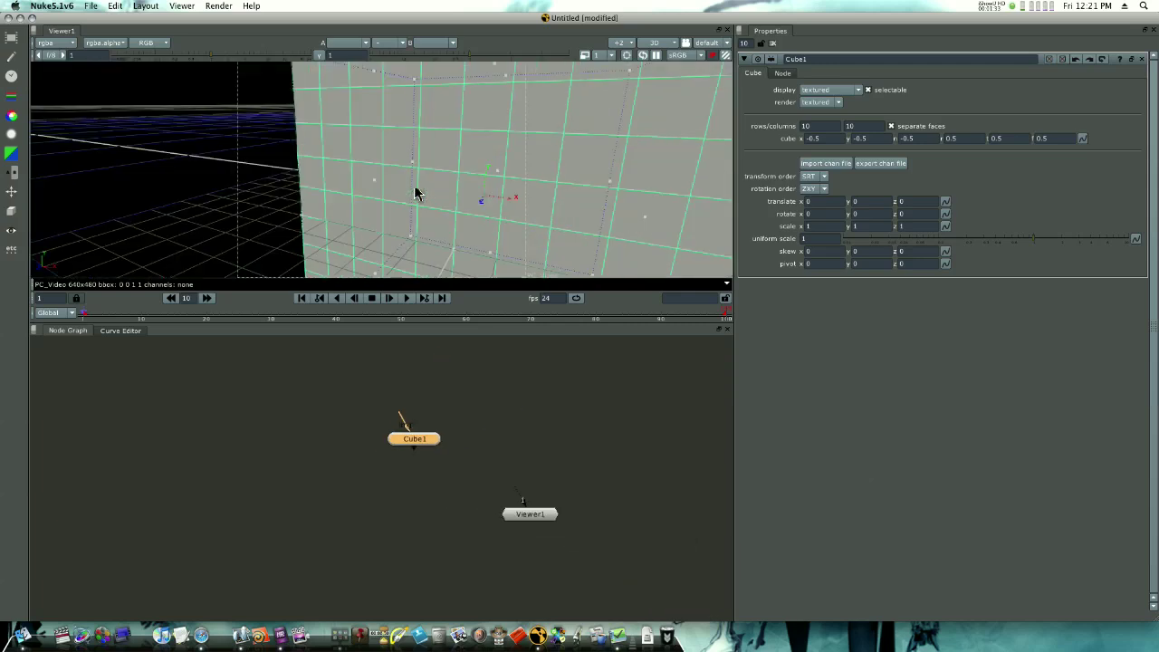
scroll(414, 192, down, 2)
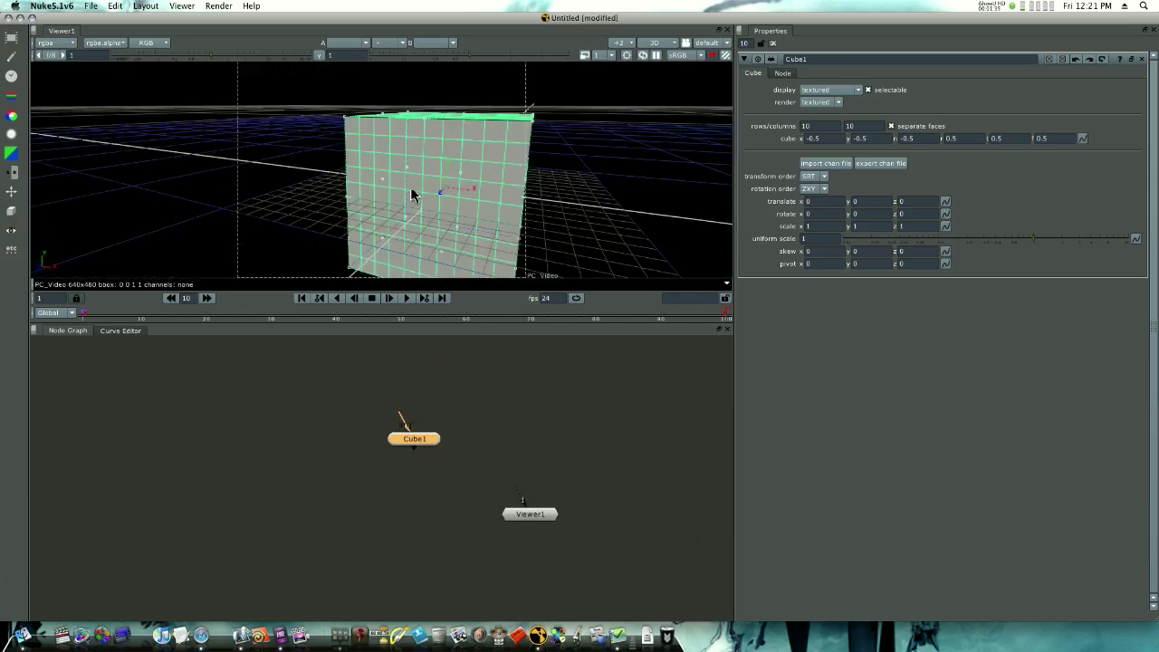
middle_drag(526, 459, 462, 453)
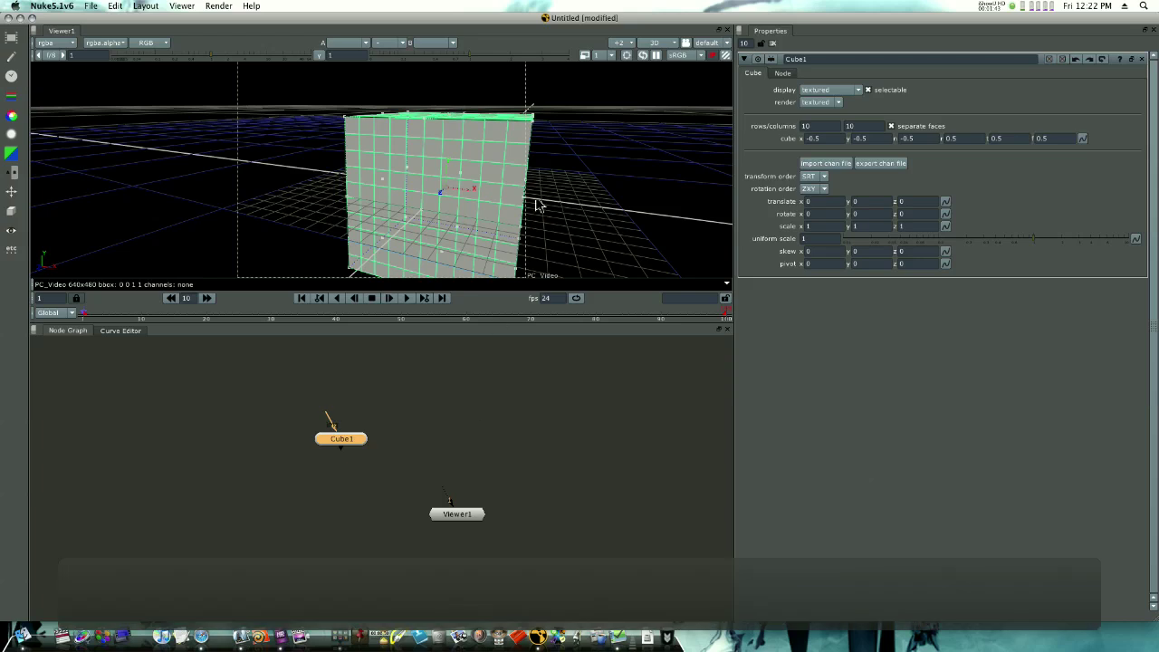
Step: Tumble and zoom the 3D viewer to inspect the cube's sides and top
ctrl+drag(564, 207, 518, 200)
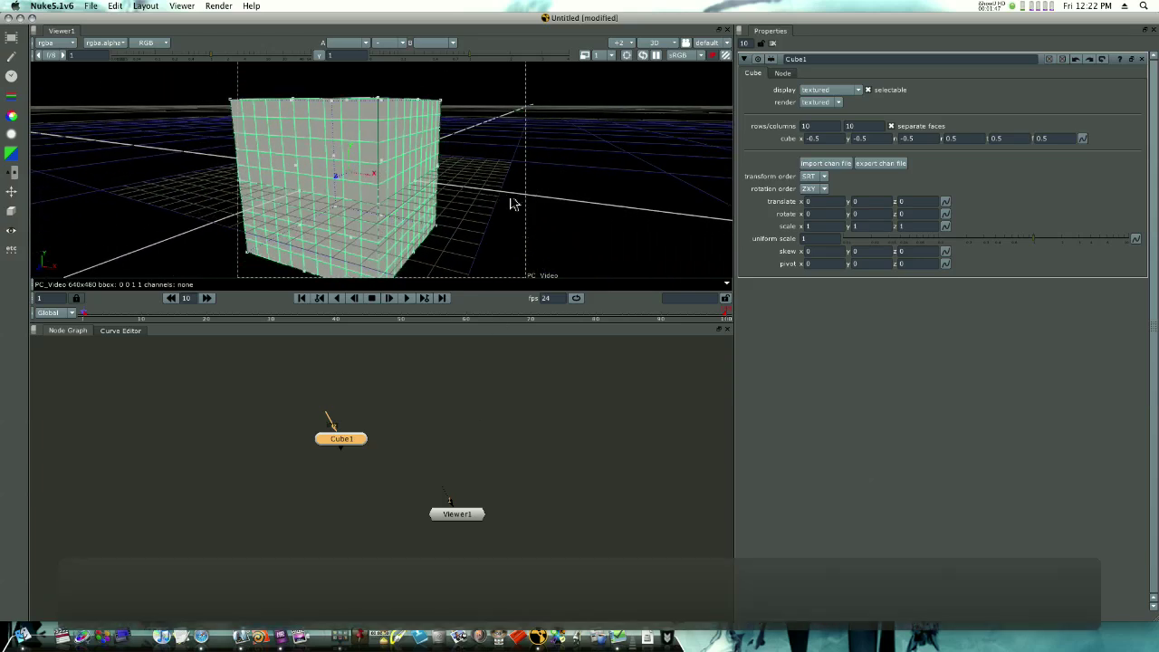
ctrl+drag(528, 199, 399, 224)
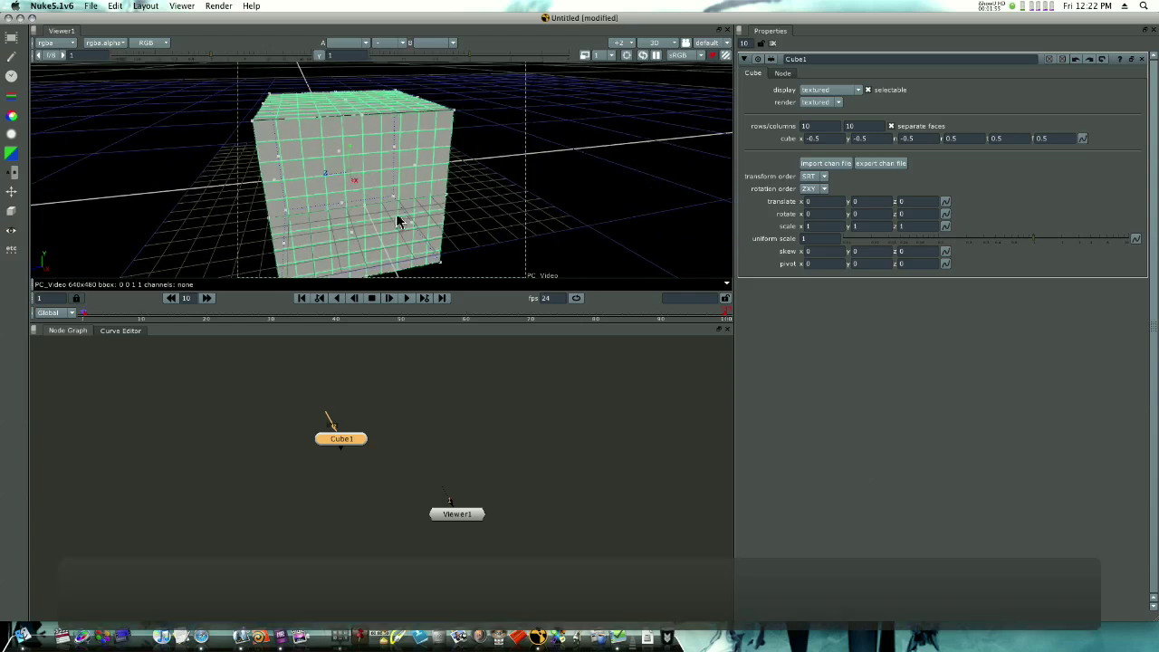
ctrl+drag(485, 206, 398, 203)
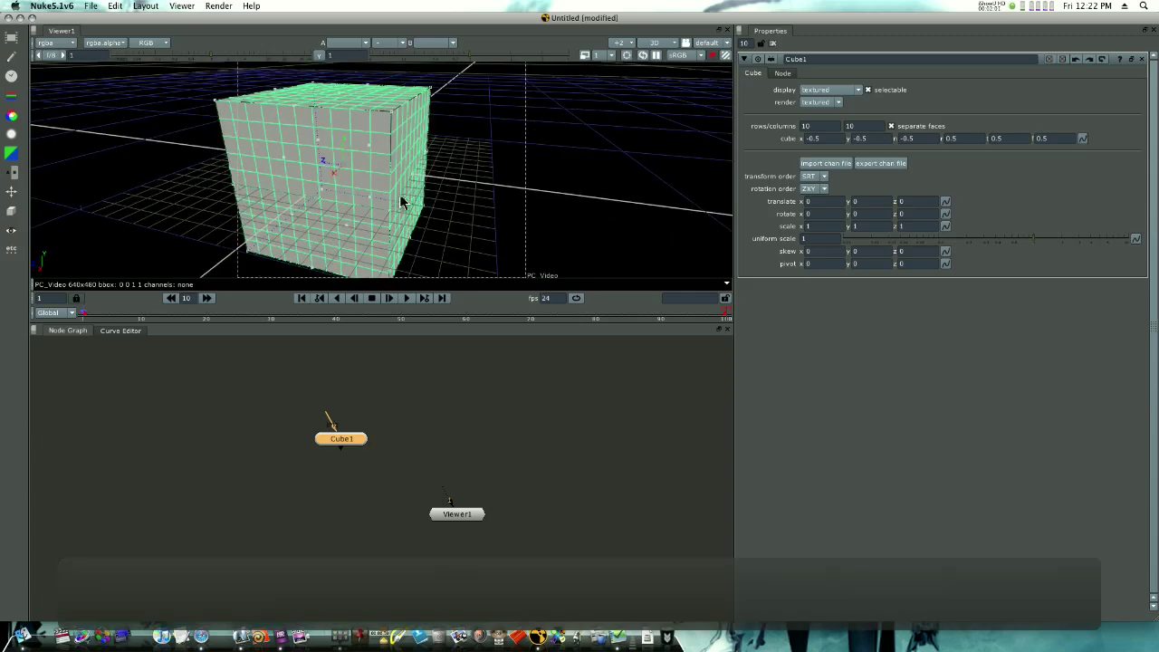
middle_drag(423, 202, 360, 203)
scroll(360, 204, down, 3)
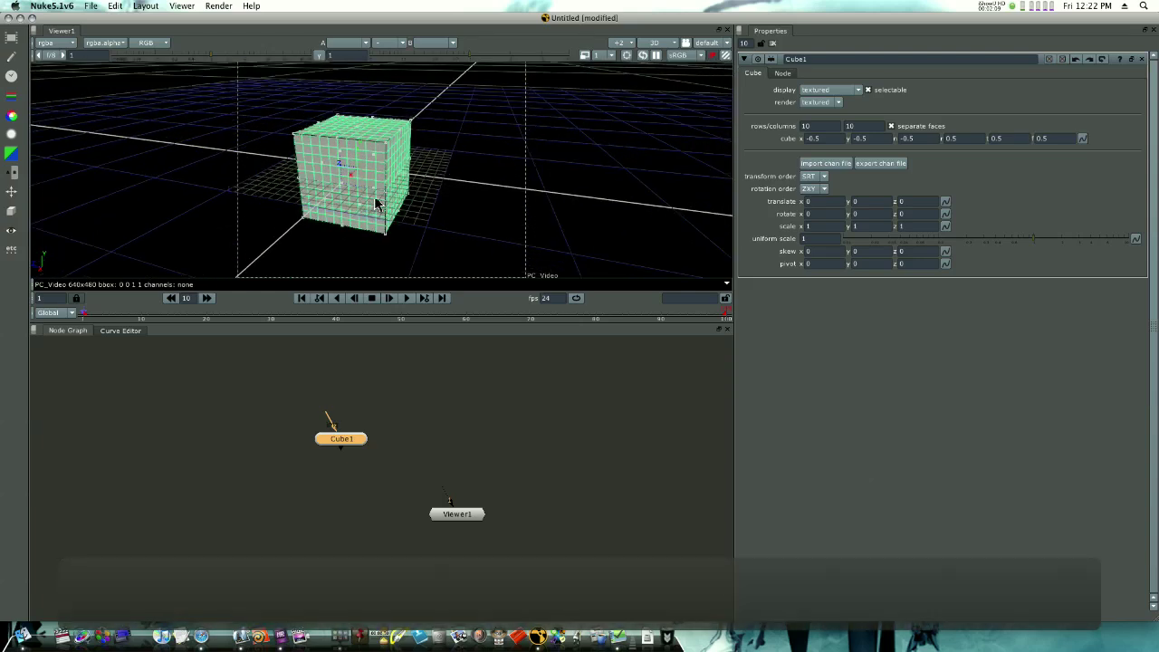
ctrl+drag(378, 204, 409, 207)
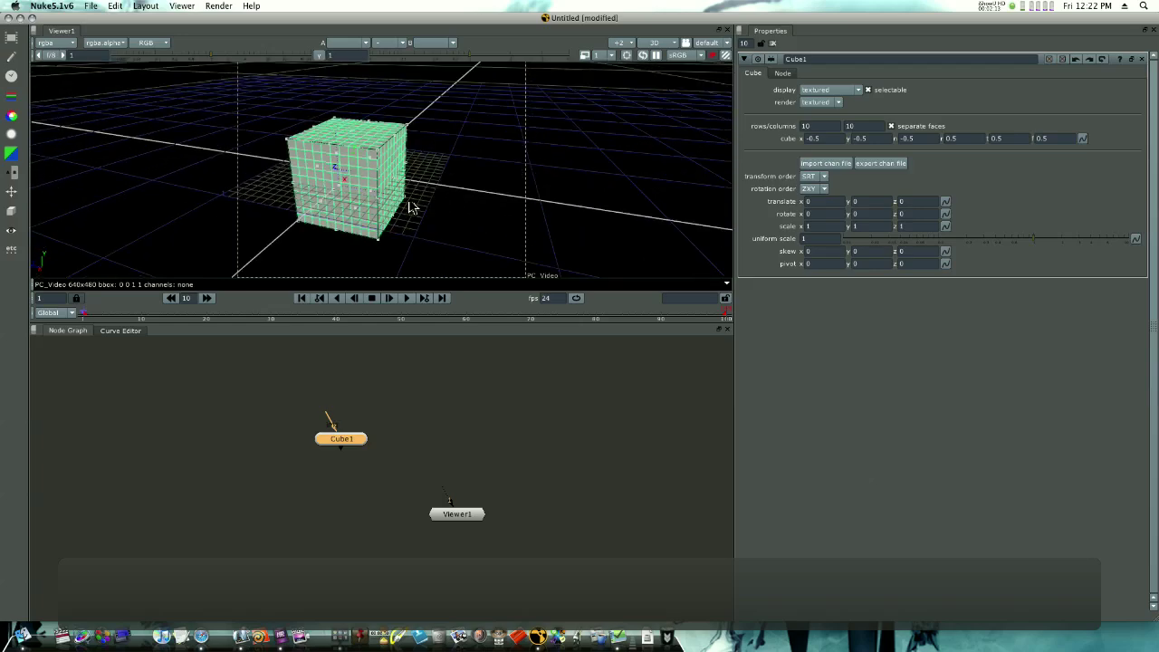
mouse_move(412, 203)
alt+middle_down()
mouse_move(414, 190)
mouse_move(336, 207)
mouse_move(444, 208)
mouse_move(362, 206)
mouse_move(435, 202)
mouse_move(367, 208)
mouse_move(391, 210)
alt+middle_up()
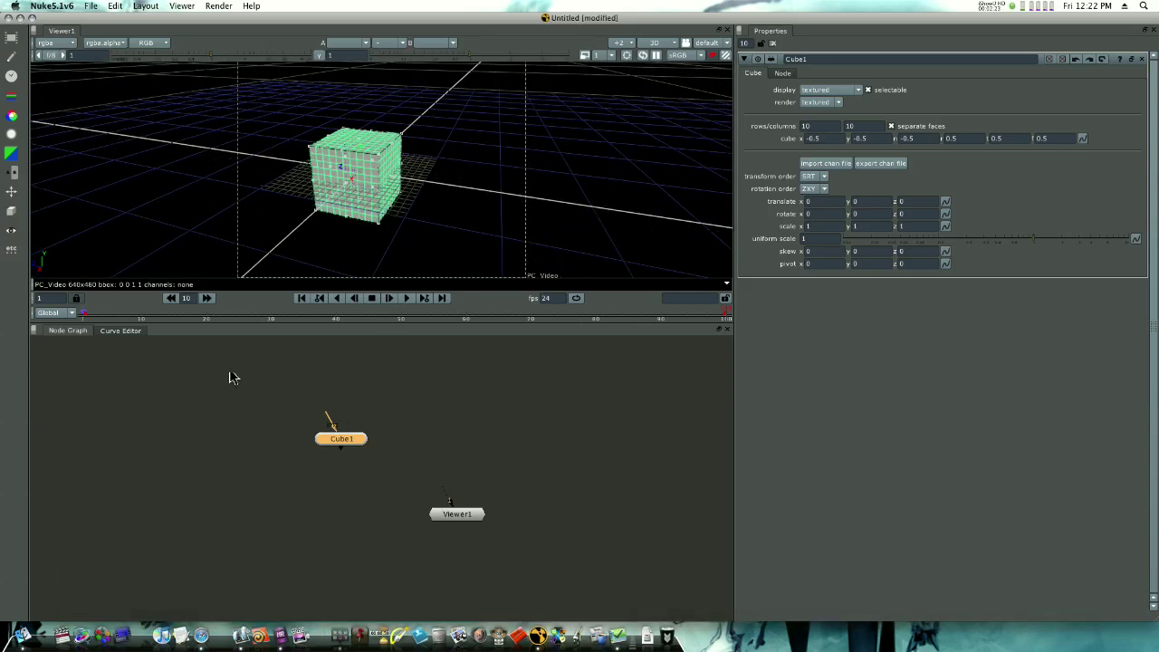
click(11, 38)
click(12, 57)
click(11, 57)
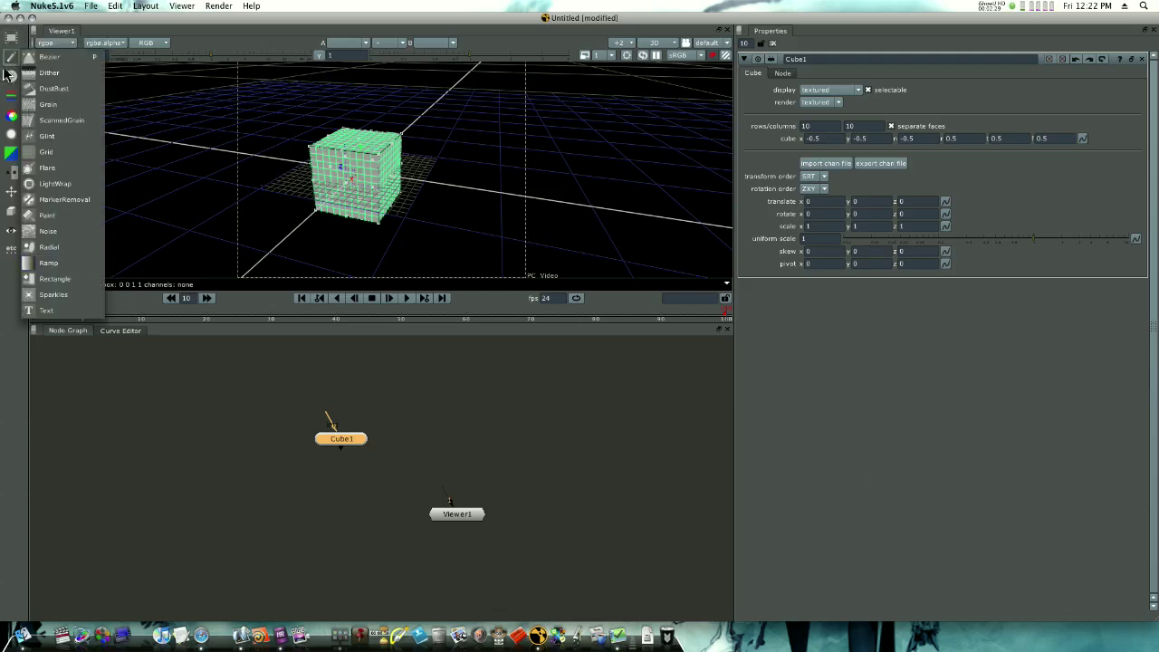
click(8, 75)
click(10, 76)
click(10, 95)
click(10, 96)
click(11, 116)
click(11, 134)
click(11, 134)
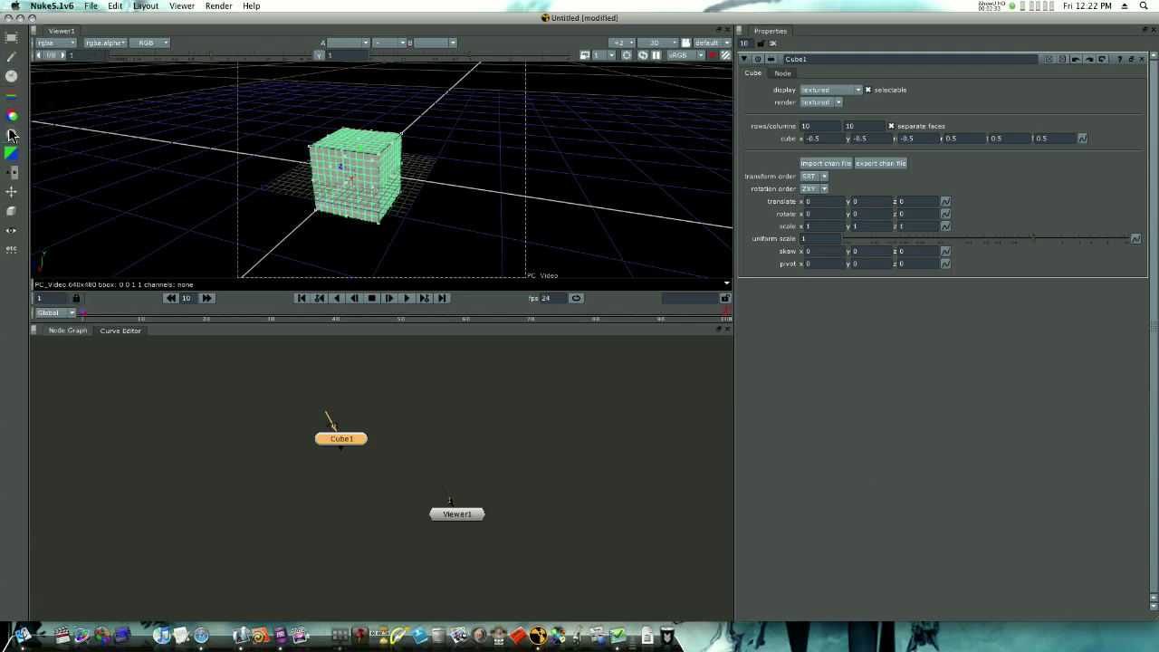
click(11, 115)
click(10, 116)
click(9, 136)
click(11, 116)
click(11, 212)
Step: Enable the viewer's region of interest and shift its box around the cube
click(627, 56)
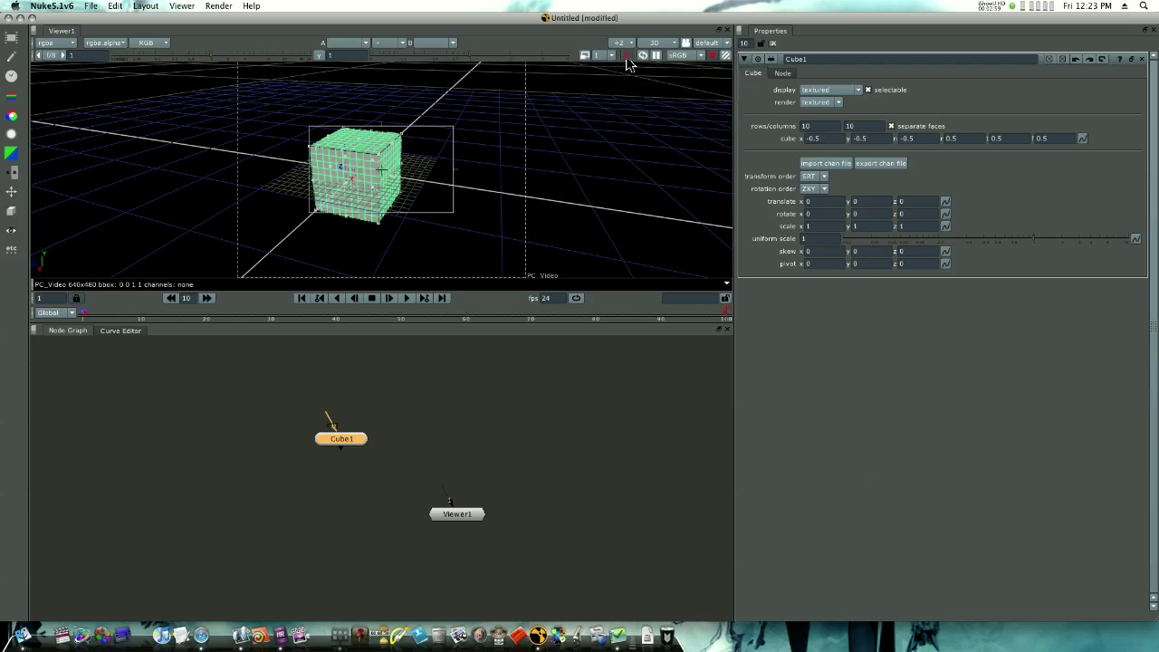
click(627, 57)
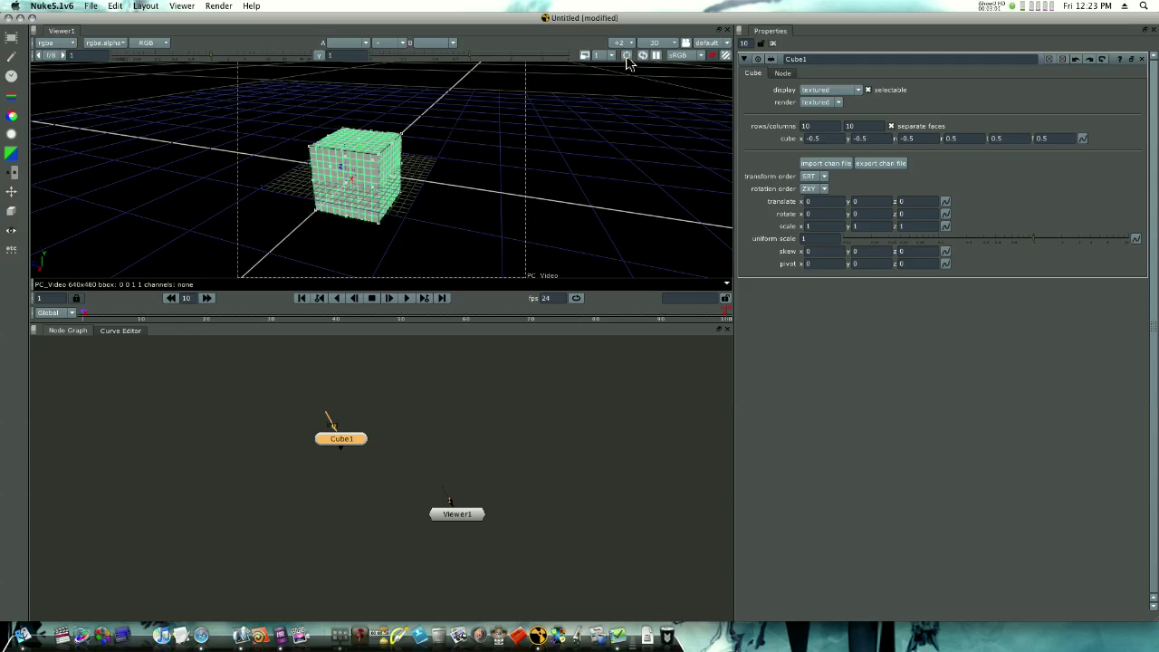
click(626, 56)
click(627, 56)
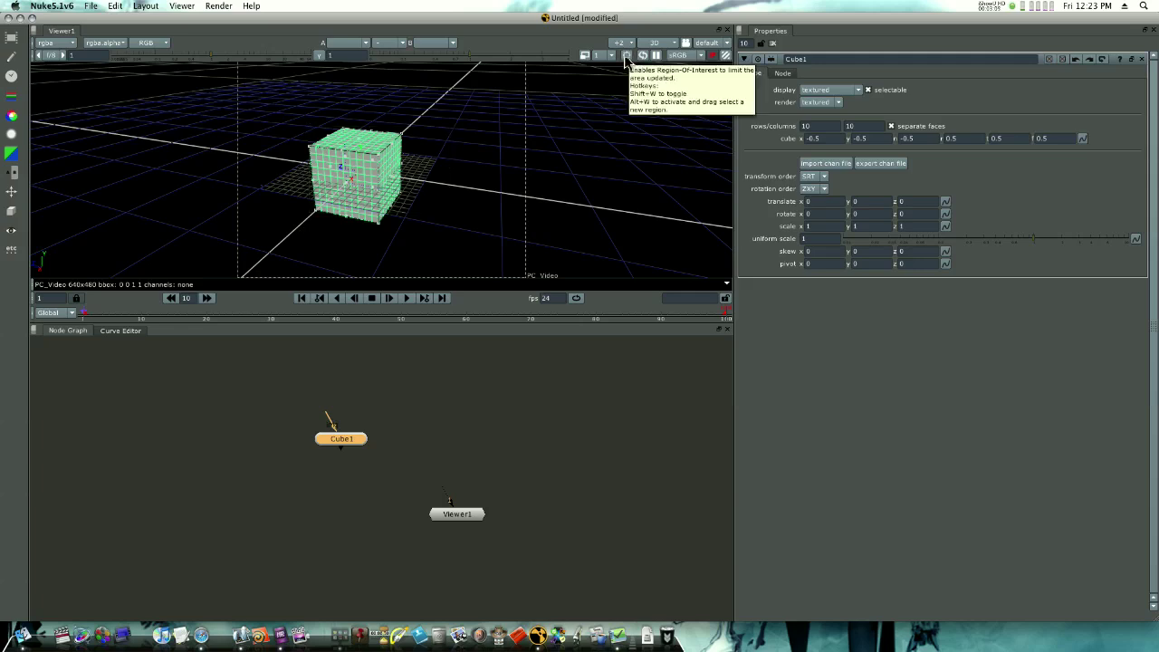
click(627, 57)
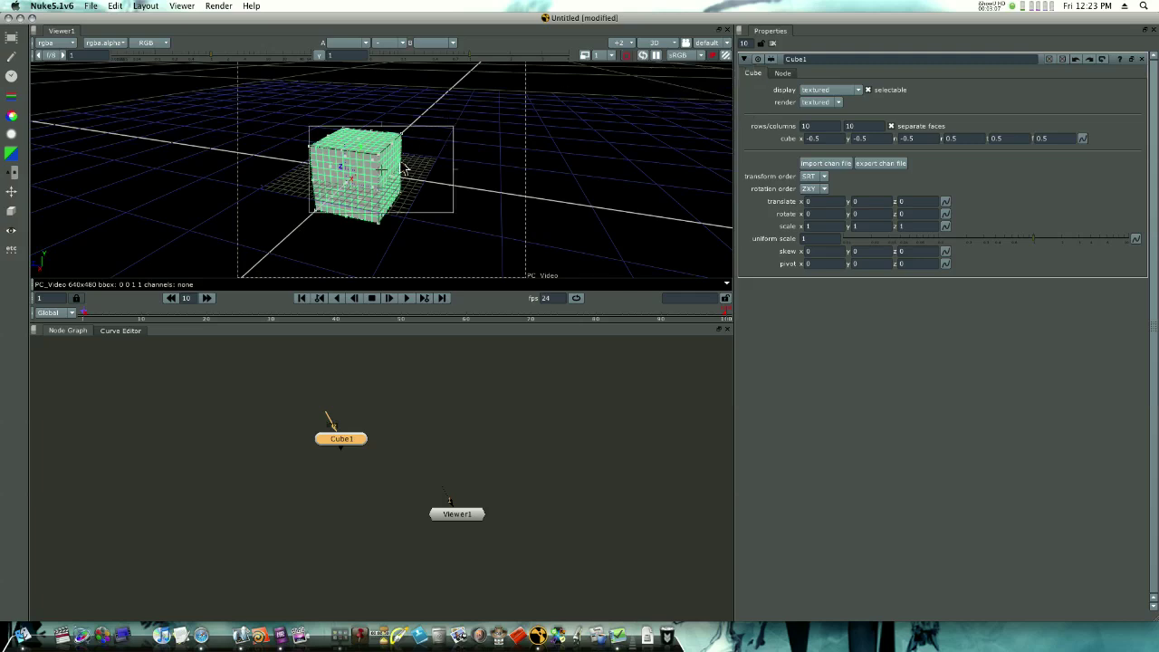
mouse_move(383, 187)
mouse_down()
mouse_move(336, 163)
mouse_move(388, 181)
mouse_move(325, 169)
mouse_move(417, 170)
mouse_move(312, 213)
mouse_move(339, 145)
mouse_move(363, 182)
mouse_up()
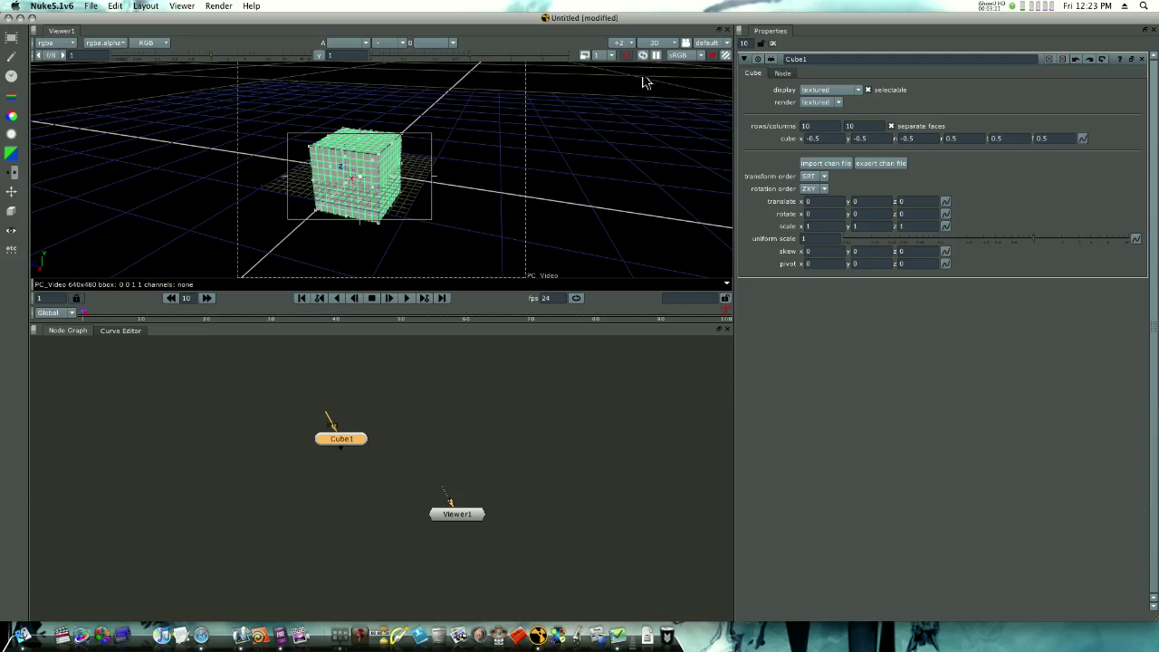
Step: Pause viewer updates, set viewer gain to 0.9 and adjust gamma to about 1.2
click(656, 55)
click(174, 58)
click(476, 58)
mouse_move(471, 61)
mouse_down()
mouse_move(421, 62)
mouse_move(464, 65)
mouse_up()
ctrl+drag(502, 194, 388, 216)
click(12, 210)
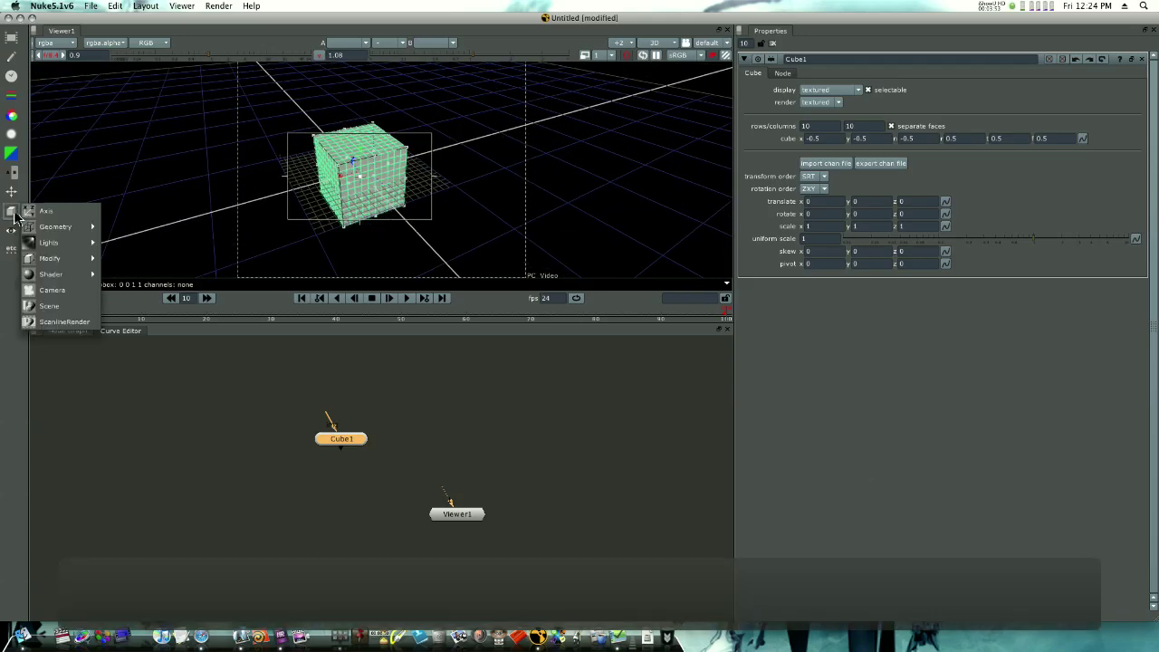
mouse_move(43, 230)
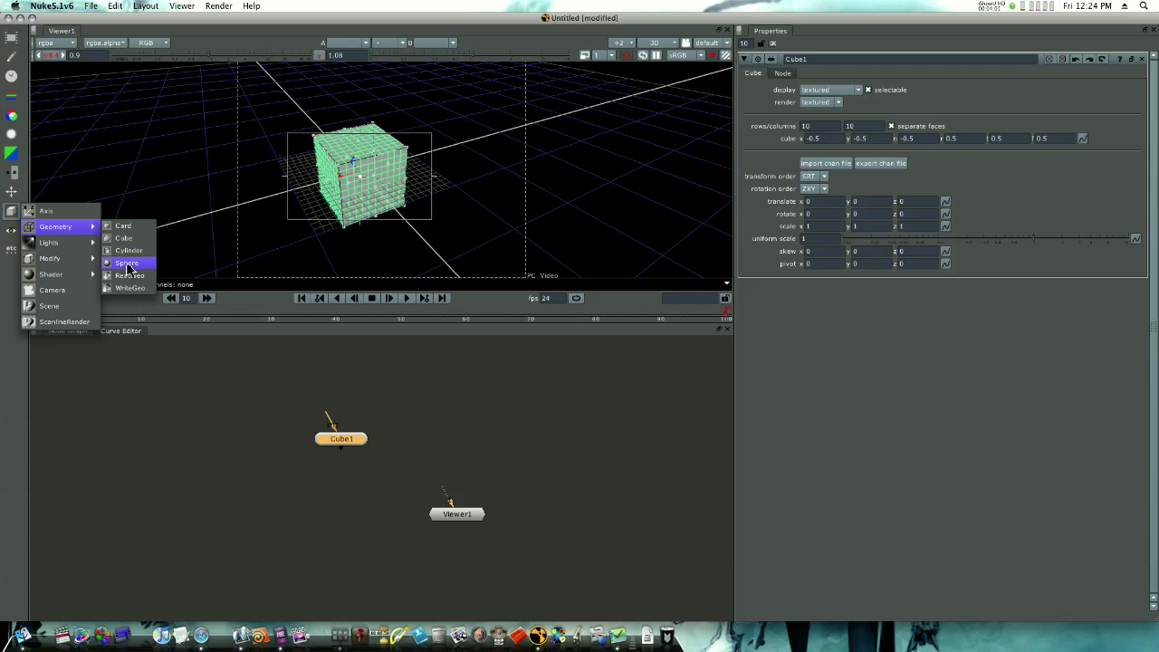
click(156, 442)
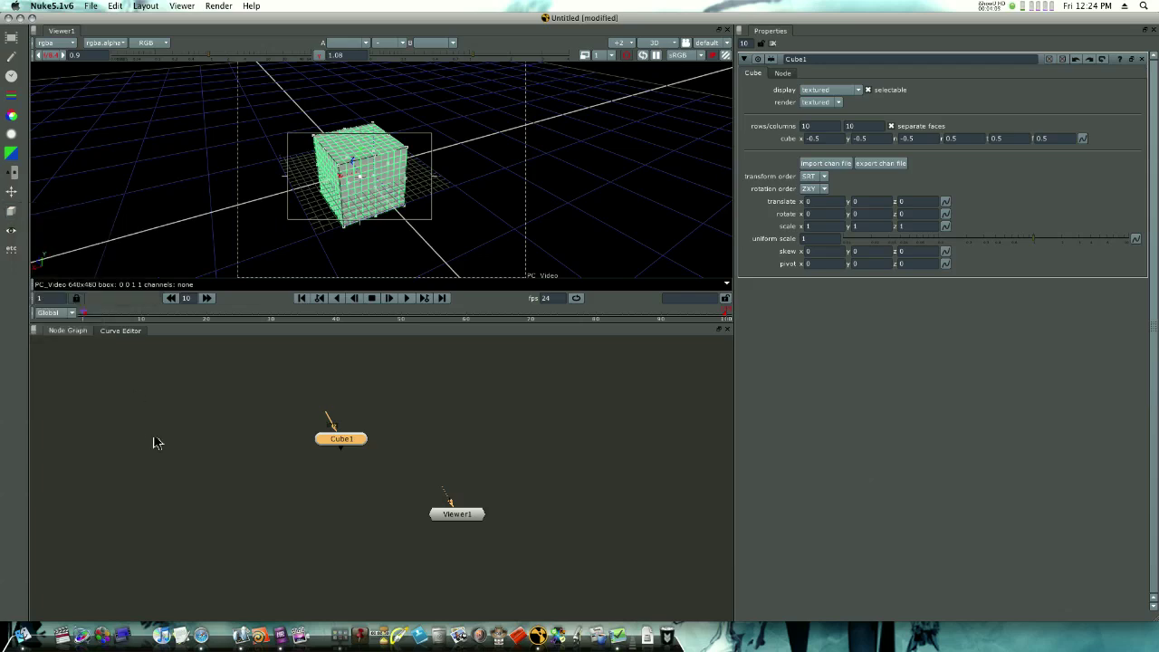
Step: Delete the Cube1 node from the script
drag(404, 436, 320, 454)
click(334, 441)
key(Delete)
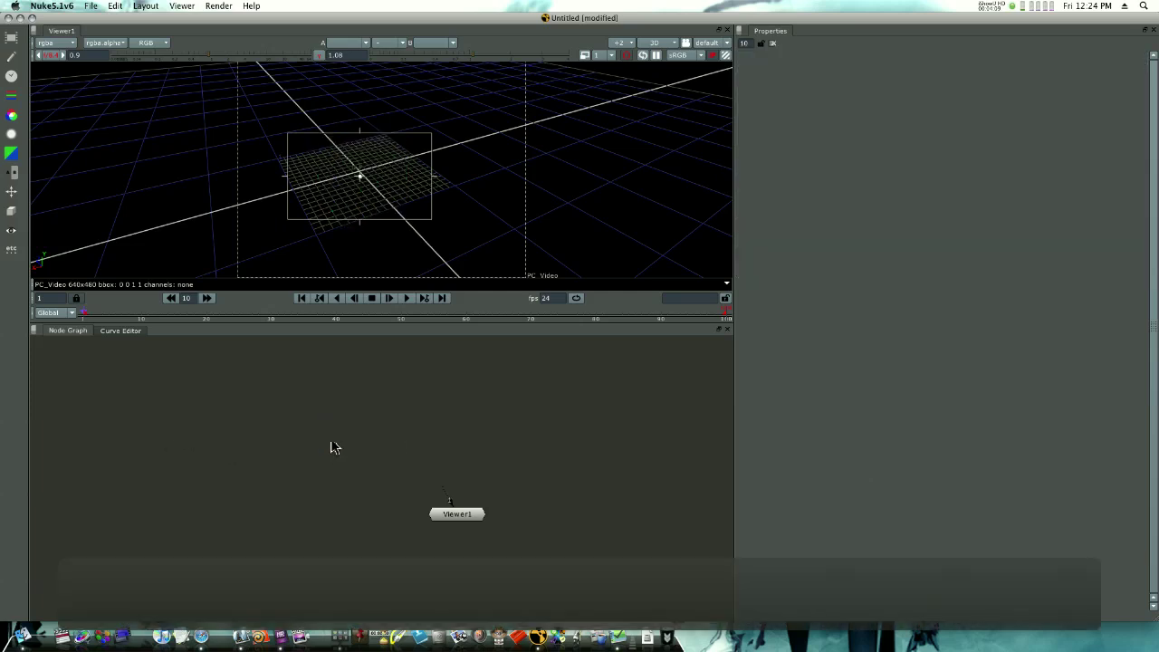
Step: Reposition Viewer1 in the graph and browse the Image node menu
drag(462, 515, 379, 445)
click(489, 436)
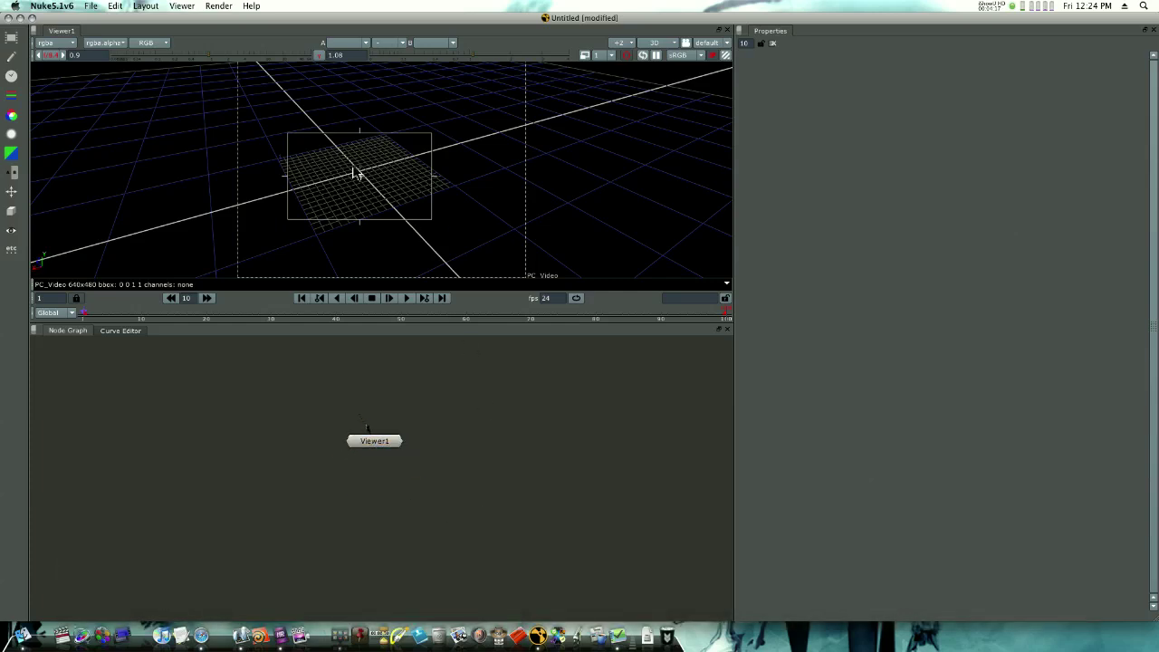
drag(377, 446, 358, 475)
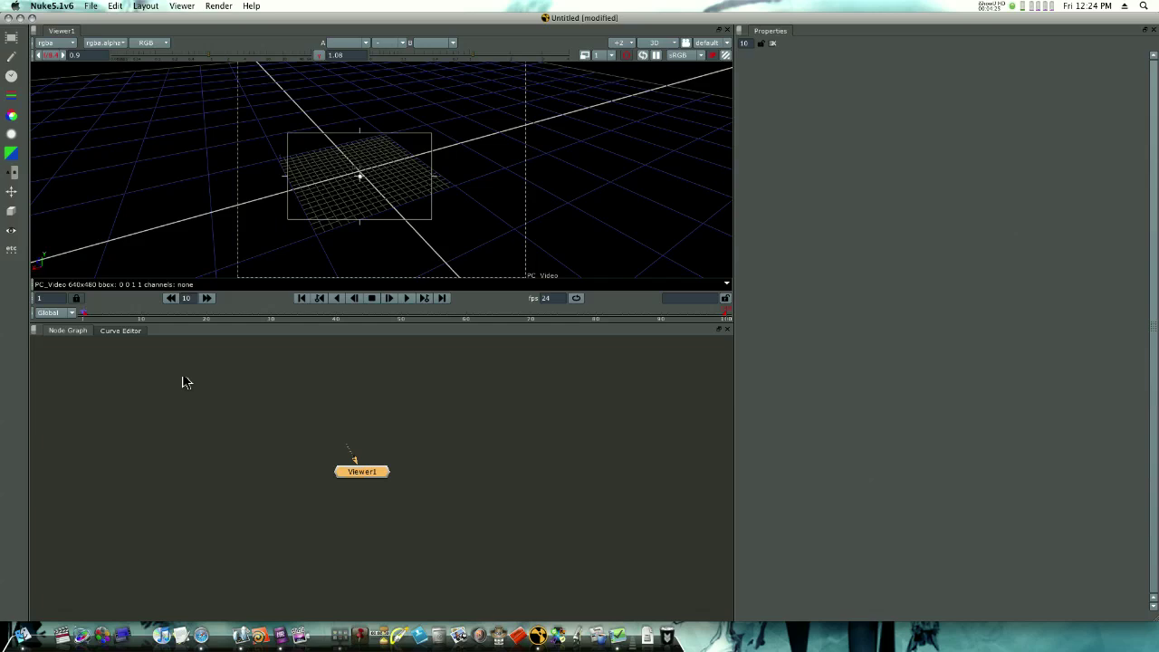
click(14, 40)
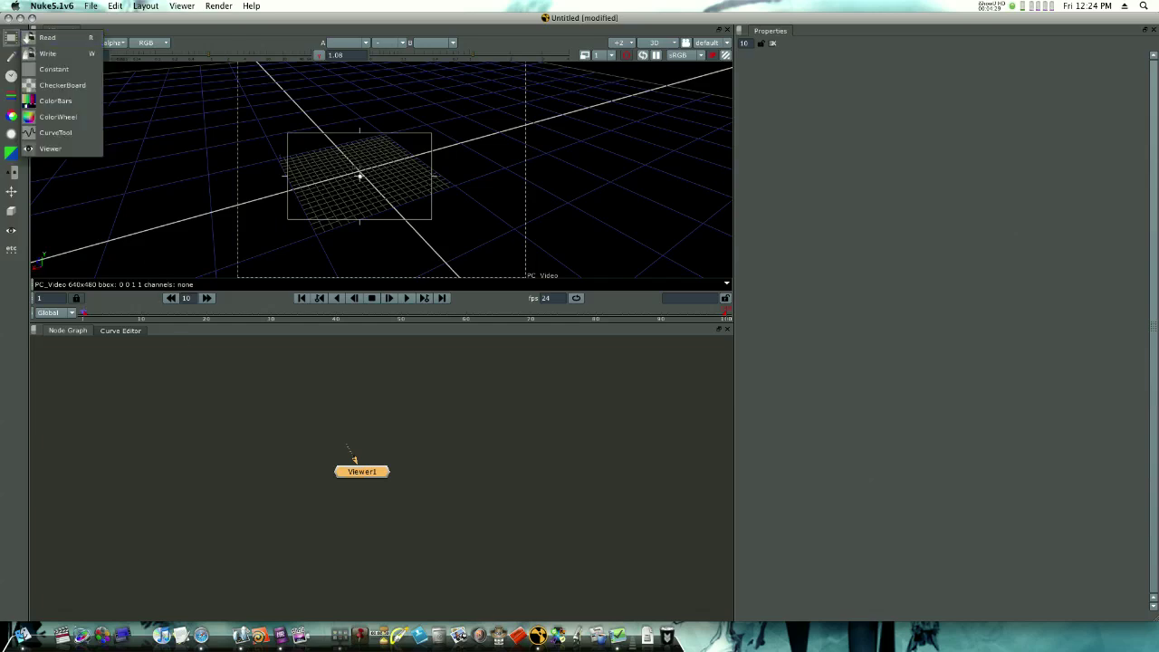
click(12, 43)
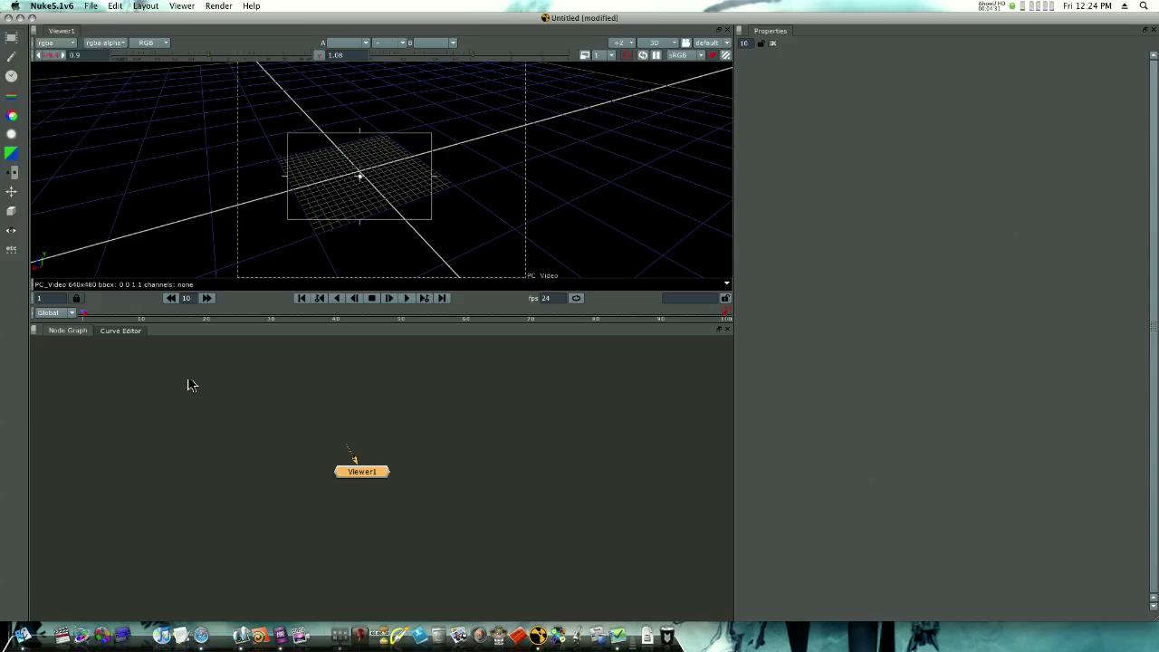
key(Tab)
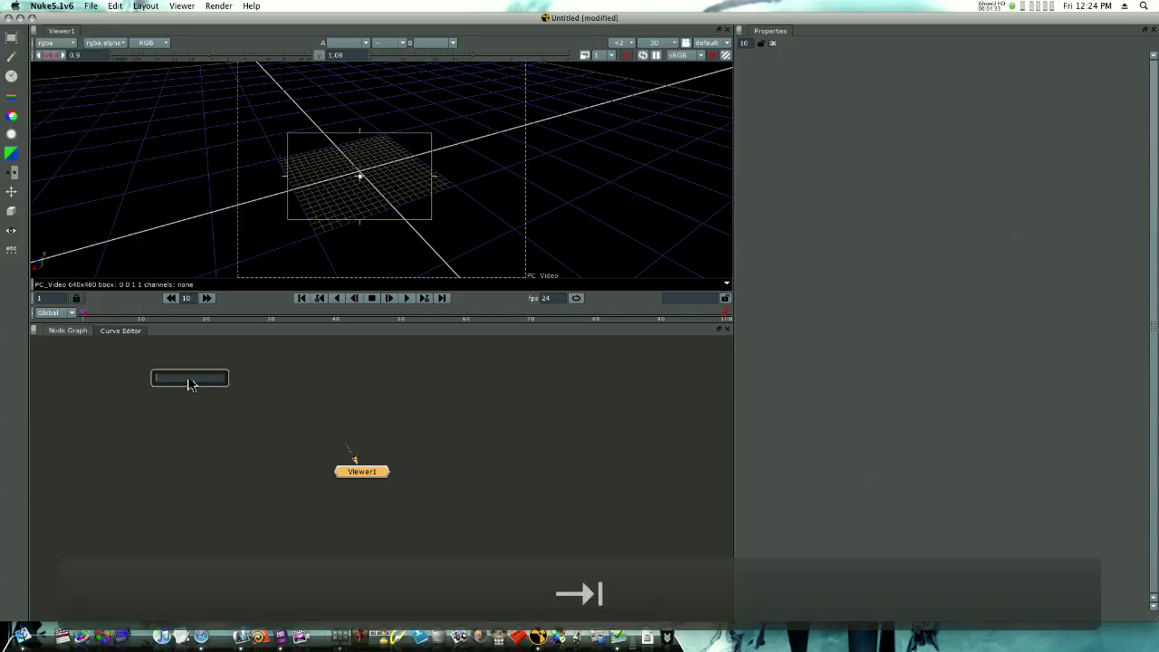
text(read)
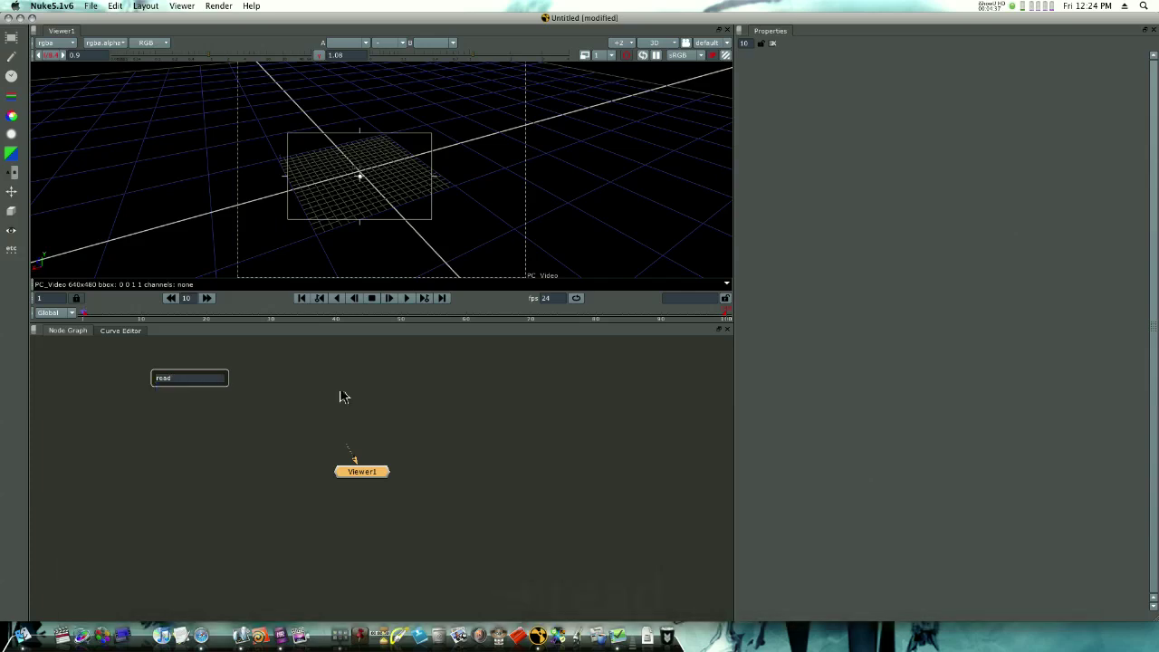
right_click(178, 423)
mouse_move(188, 424)
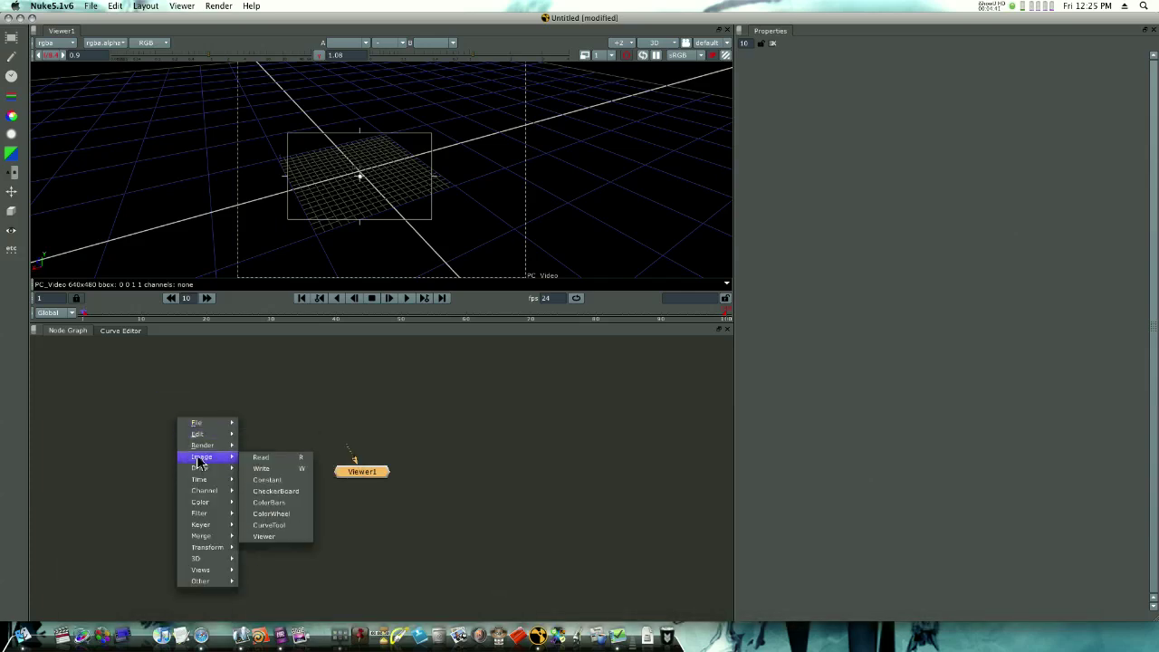
click(107, 427)
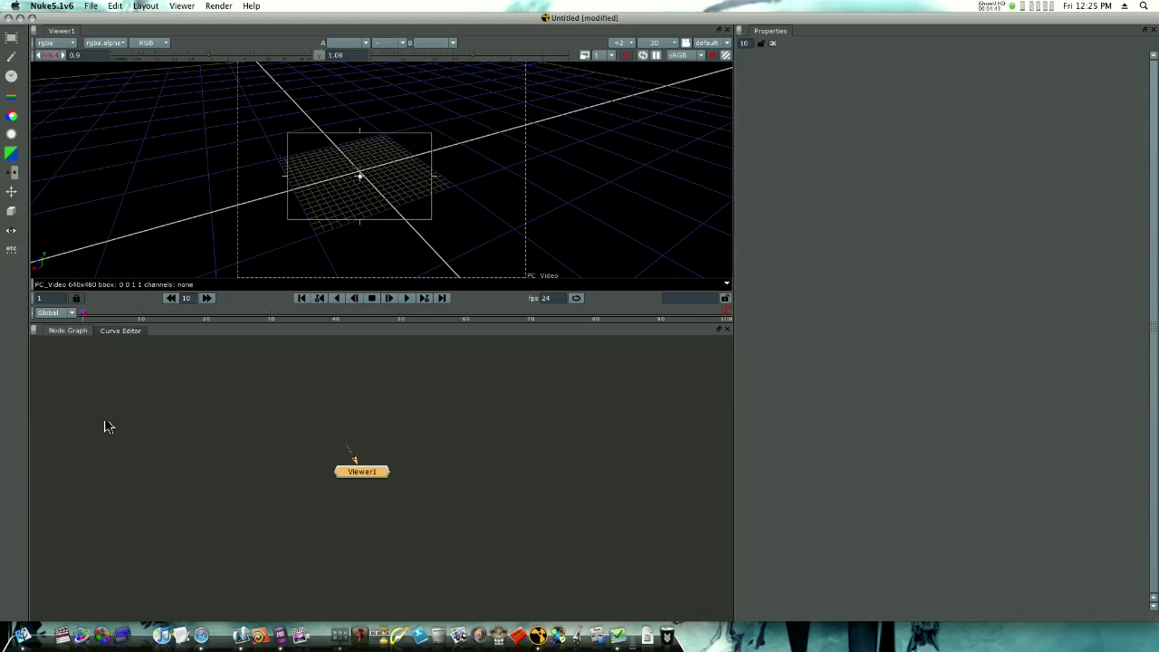
key(Tab)
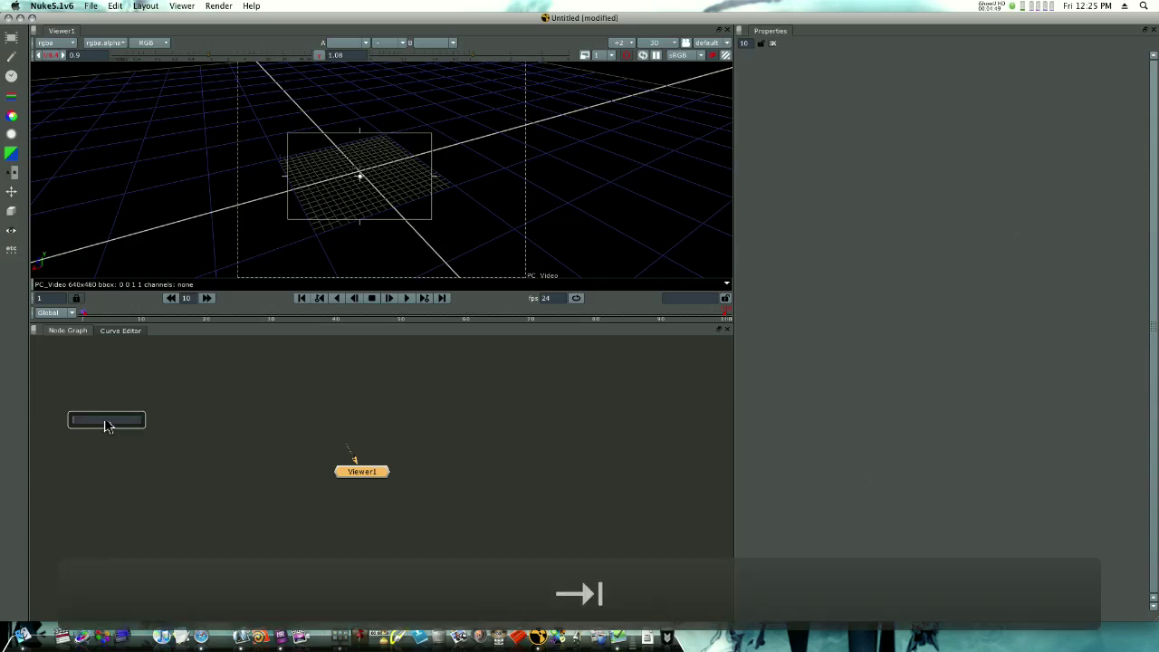
text(read)
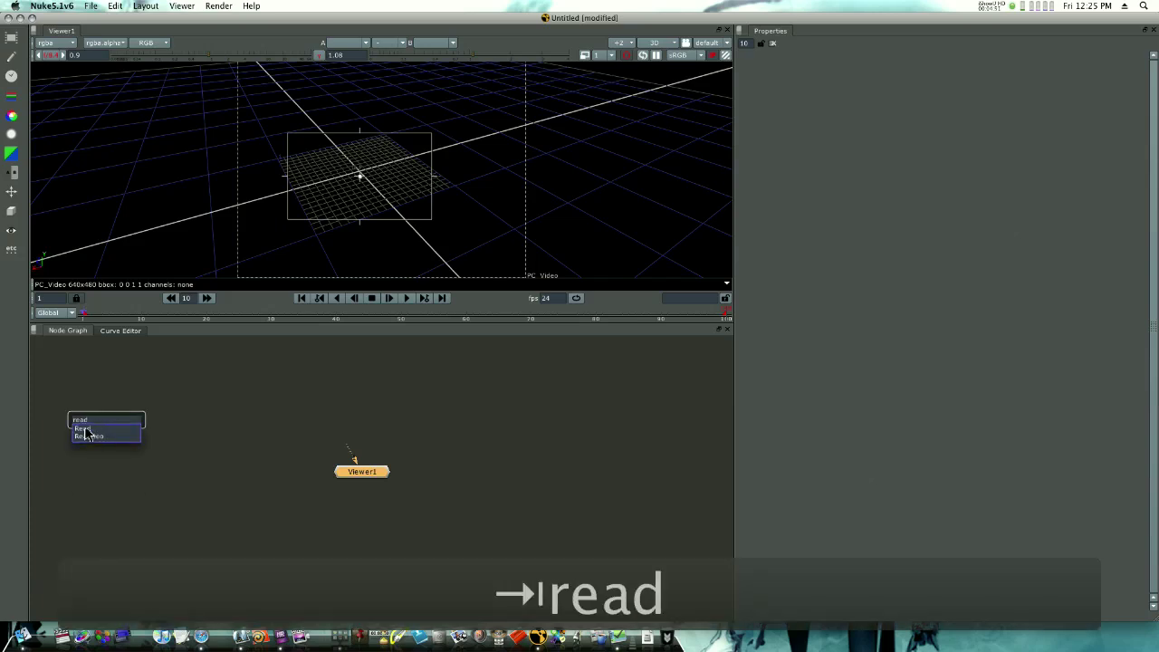
click(107, 427)
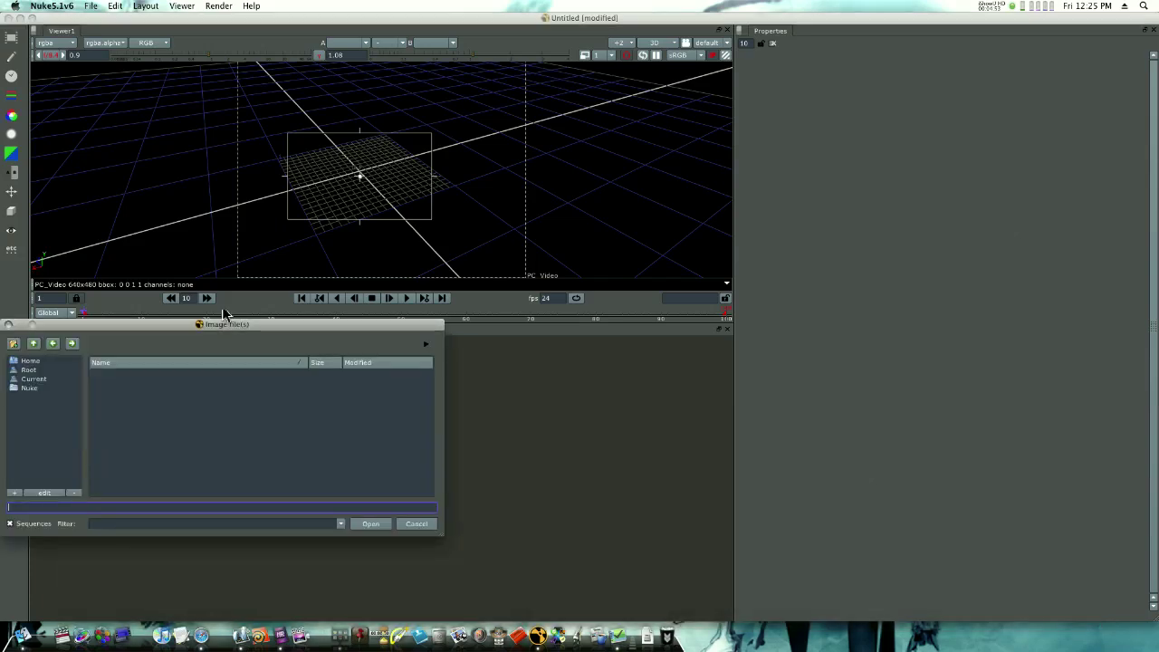
click(421, 525)
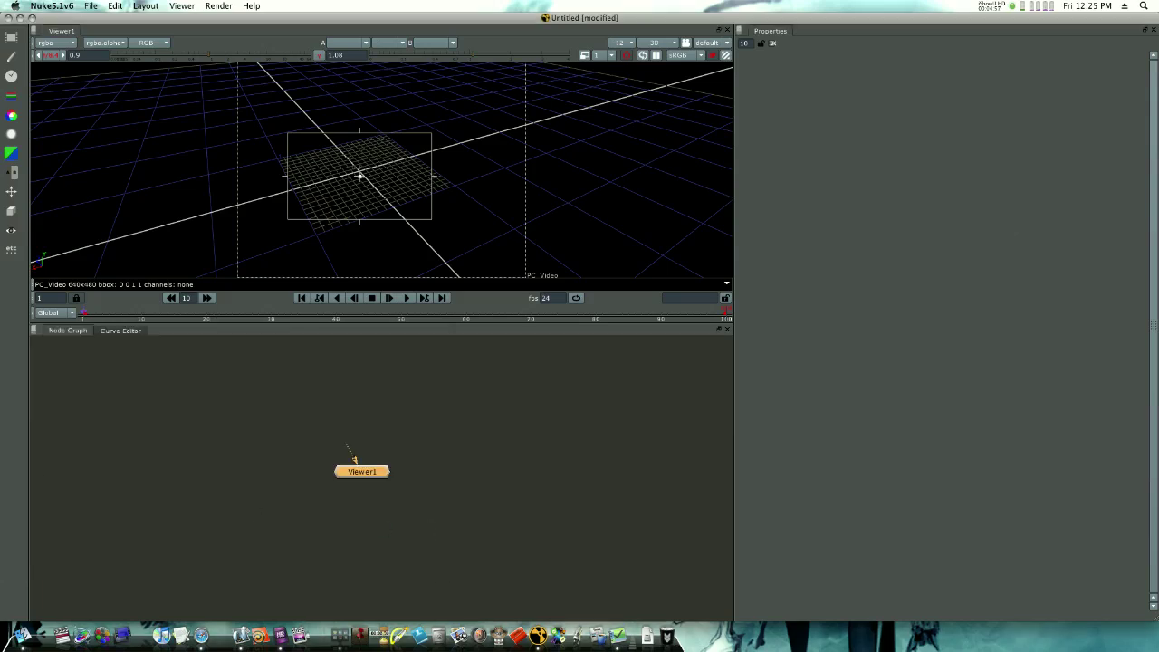
Step: Add emeeklogo copy.png as a Read node and arrange Read1 and Viewer1 beneath it
drag(341, 636, 248, 406)
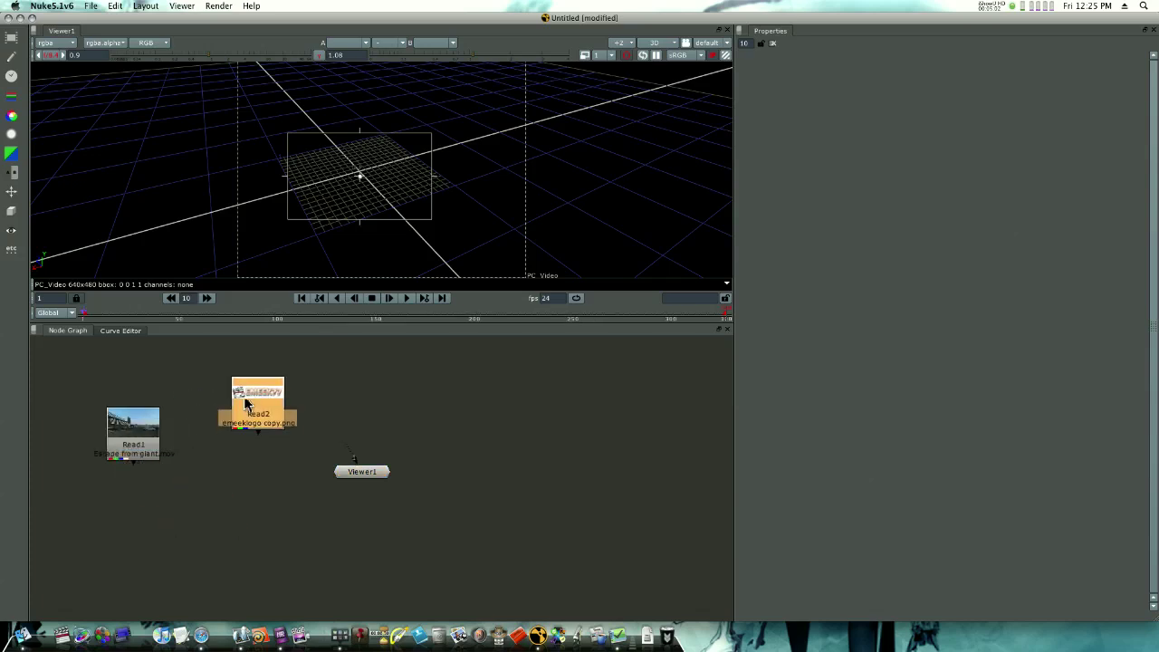
click(136, 447)
drag(136, 447, 468, 426)
click(357, 472)
Step: Show Read1's footage in Viewer1 and switch the viewer from 3D to 2D
right_click(465, 187)
key(Escape)
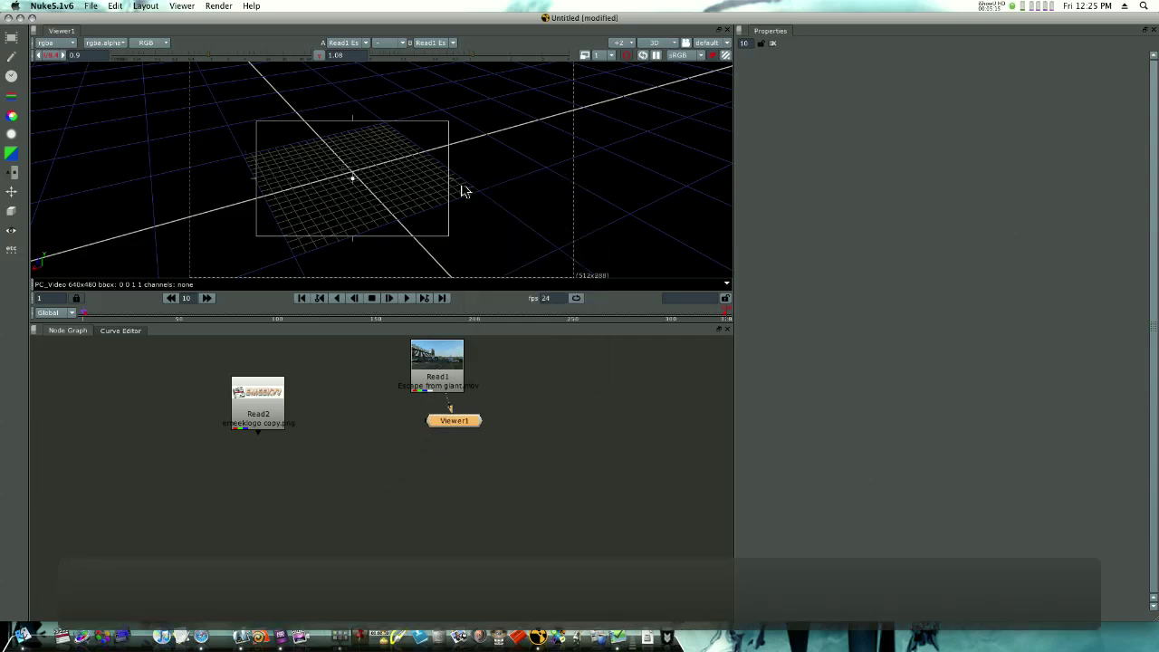
key(1)
key(Tab)
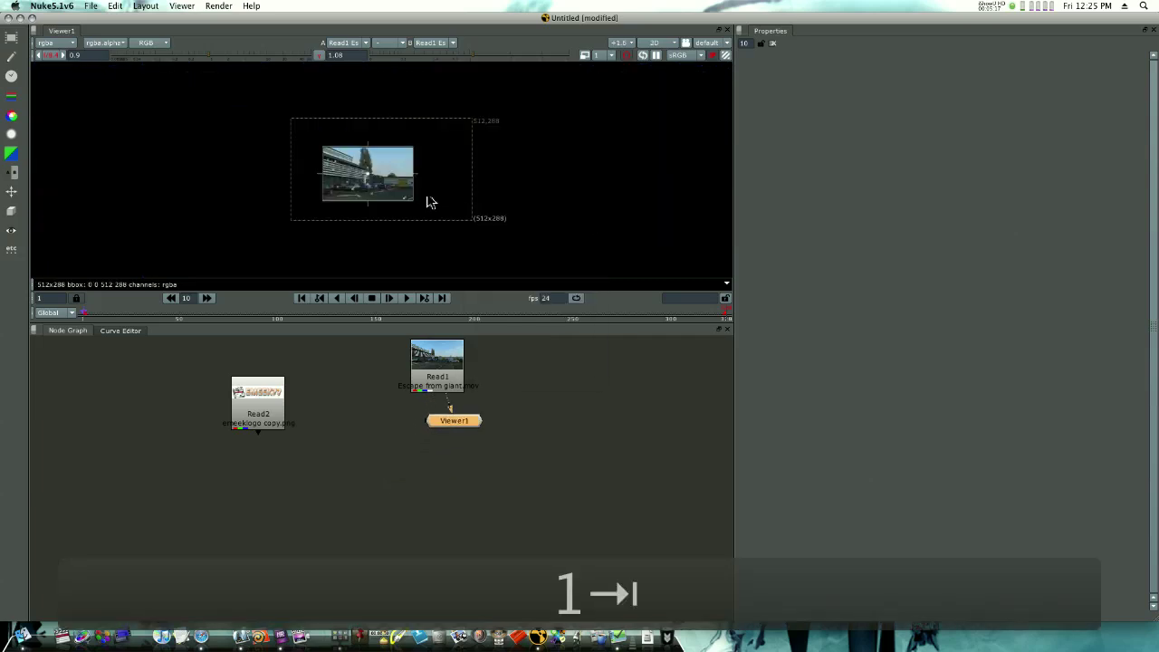
right_click(384, 194)
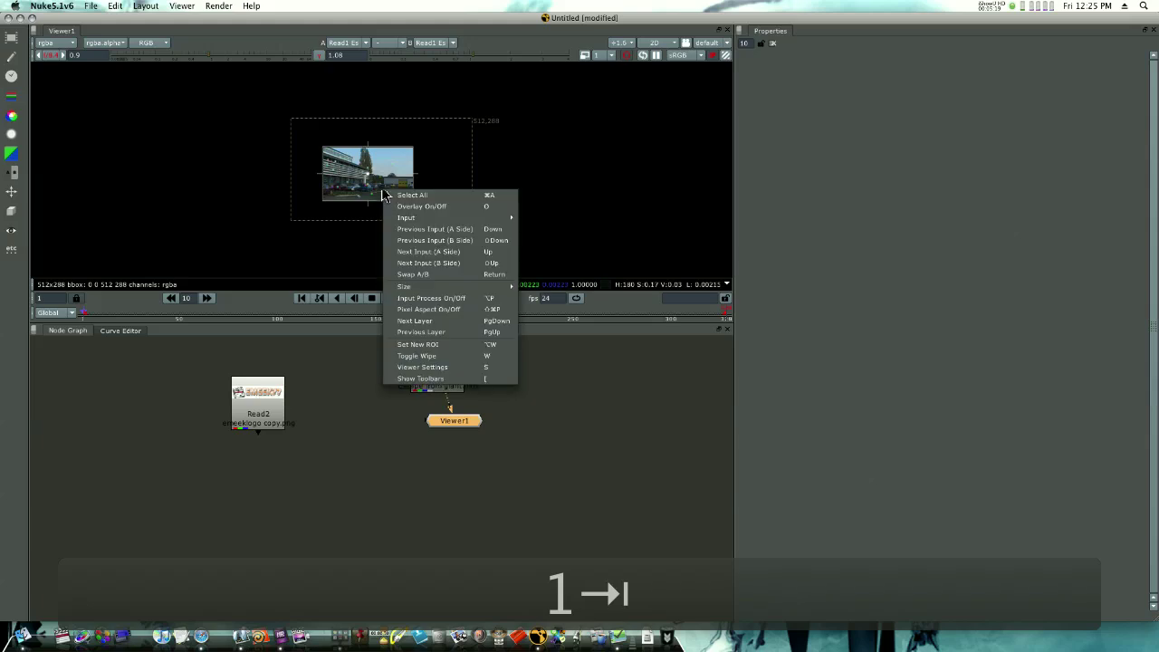
click(384, 194)
middle_drag(384, 194, 461, 207)
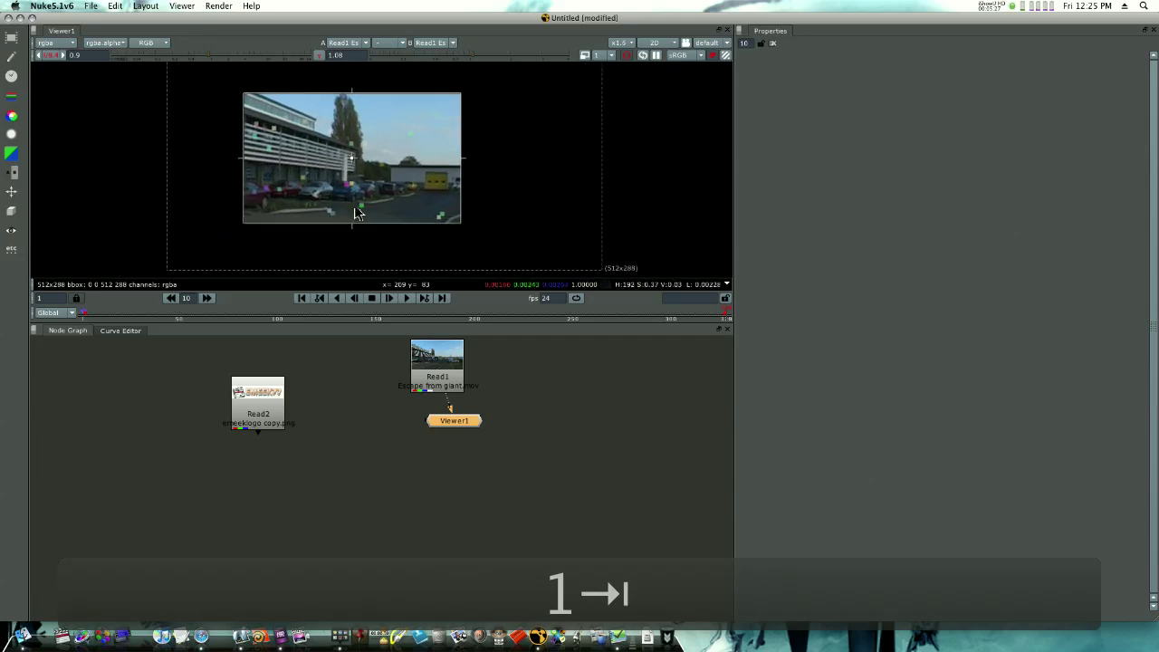
scroll(346, 214, down, 3)
scroll(342, 213, up, 5)
scroll(343, 213, down, 3)
key(Tab)
key(Tab)
key(Tab)
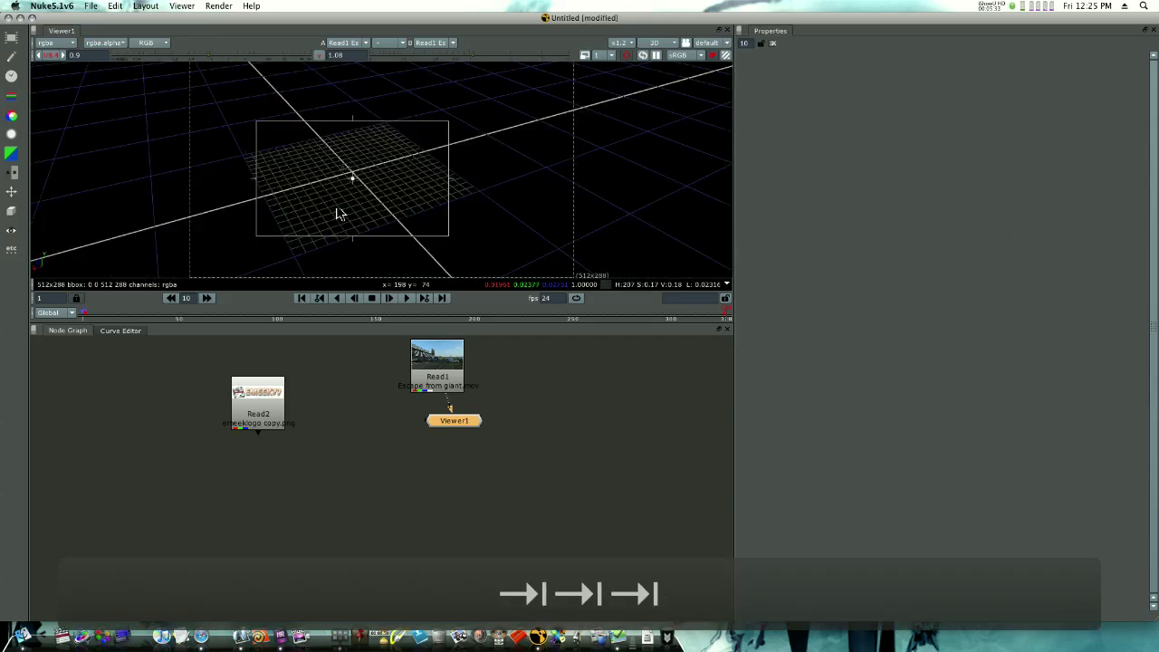
key(Tab)
key(Tab)
key(Tab)
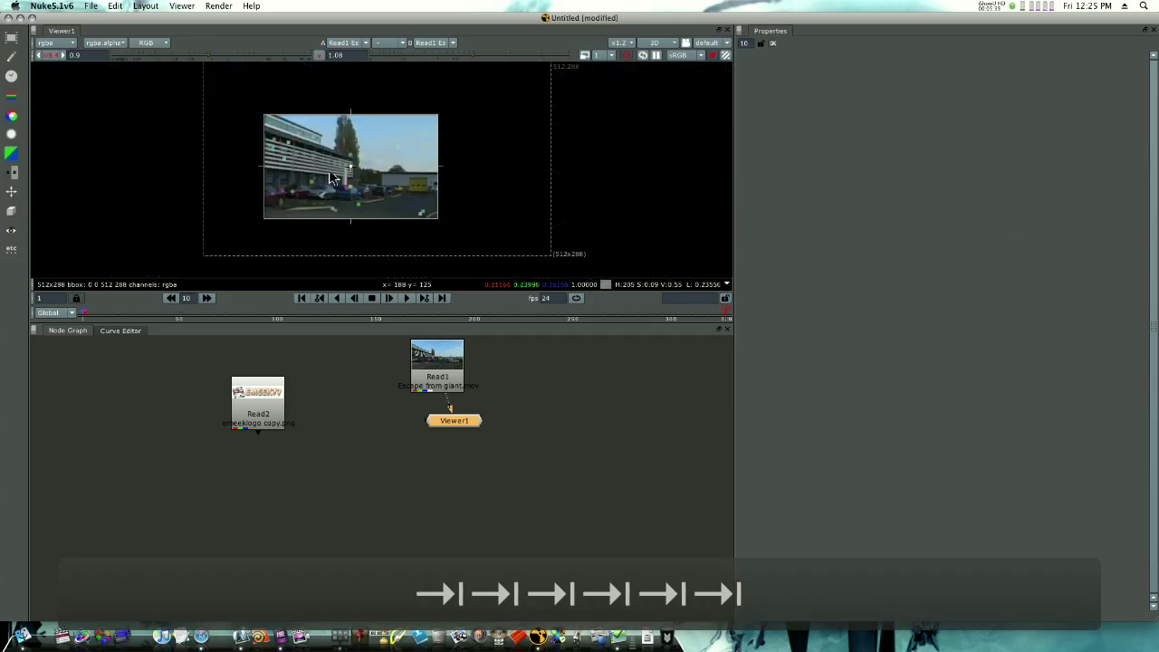
scroll(342, 175, up, 3)
scroll(344, 176, down, 5)
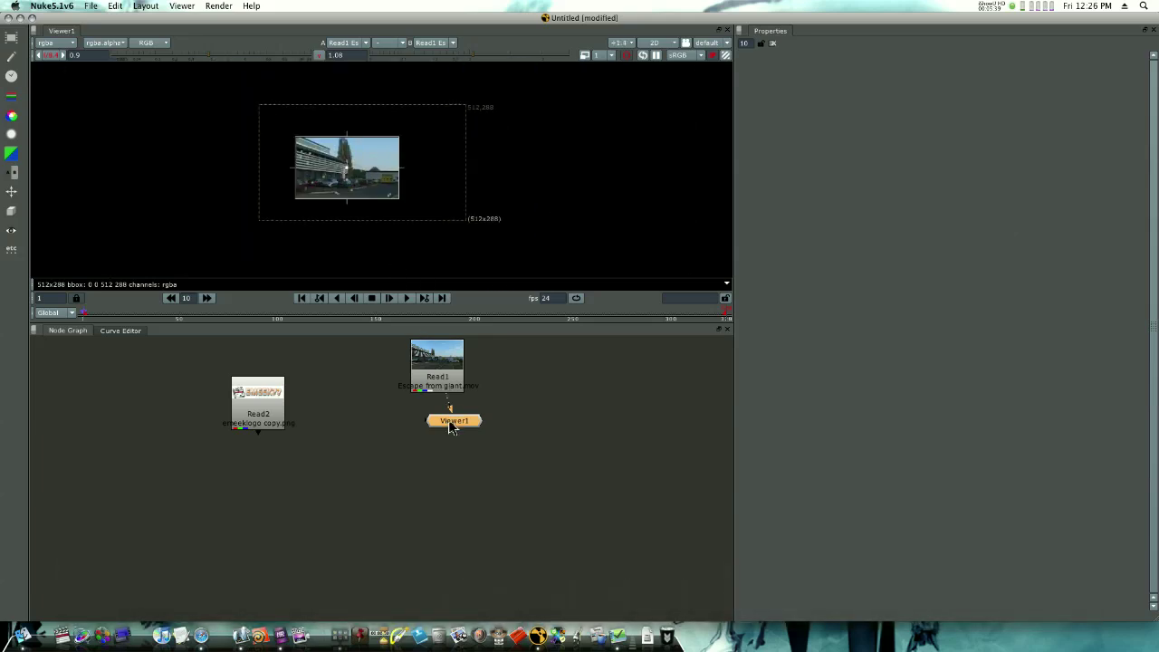
Step: Move Viewer1, pan the footage and enlarge the viewer panel
drag(450, 422, 344, 522)
scroll(386, 244, up, 3)
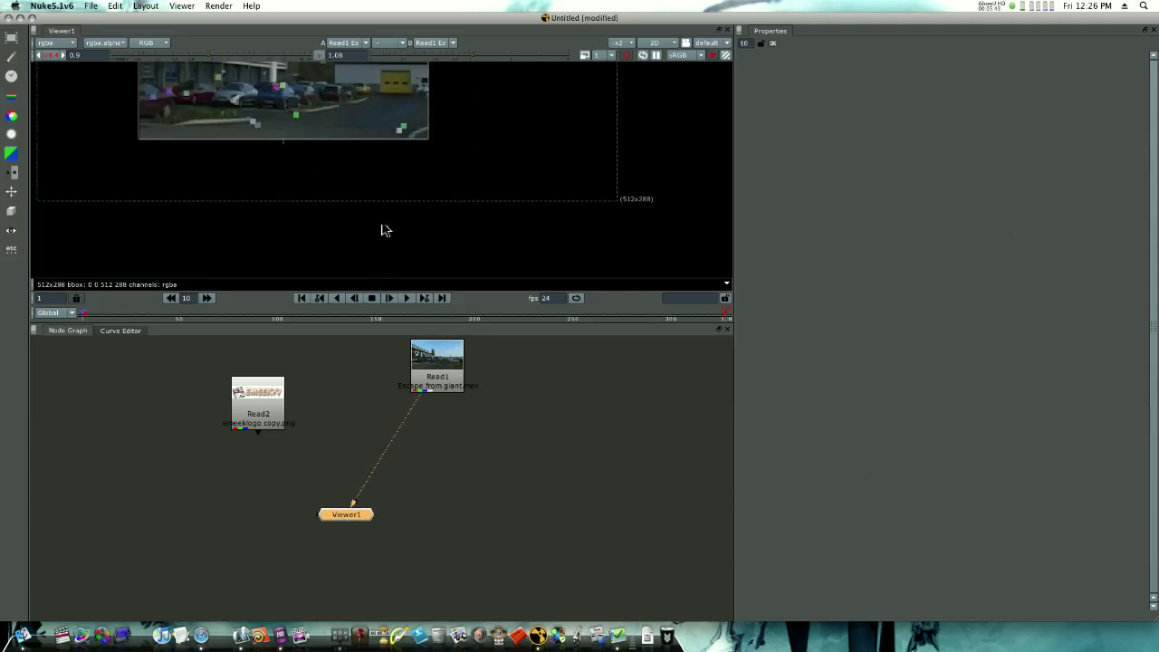
scroll(387, 195, down, 1)
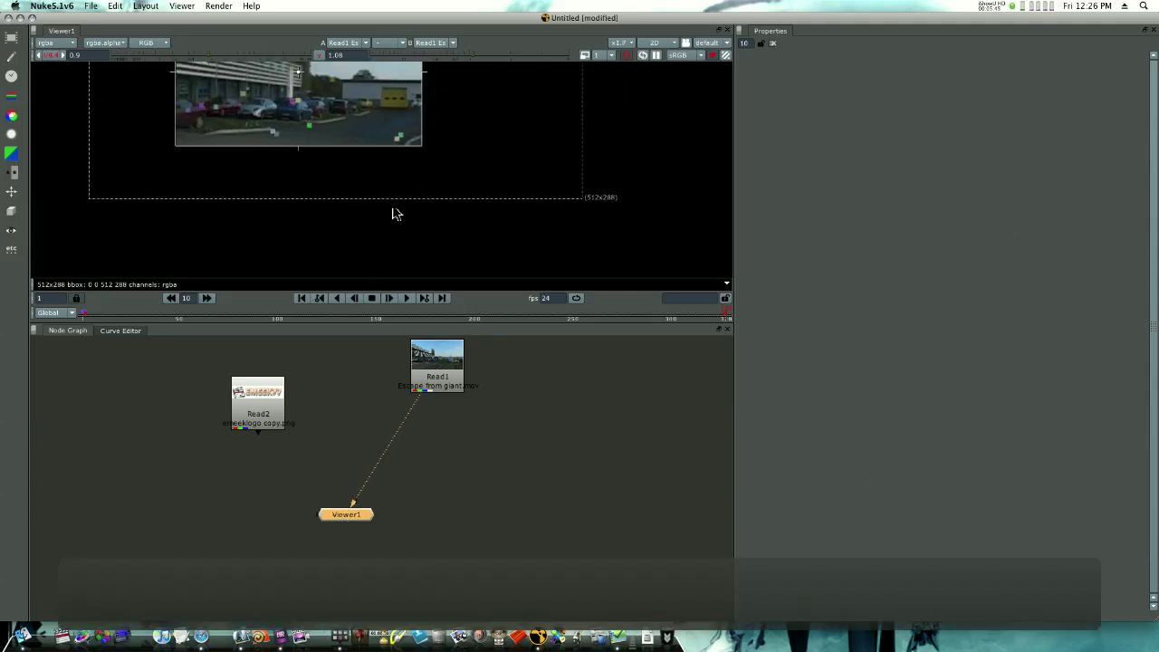
middle_drag(391, 200, 445, 292)
drag(477, 322, 480, 376)
Step: Feed the Read2 logo into Viewer1 and turn off the region of interest
drag(269, 461, 284, 427)
drag(354, 557, 504, 486)
drag(276, 457, 348, 576)
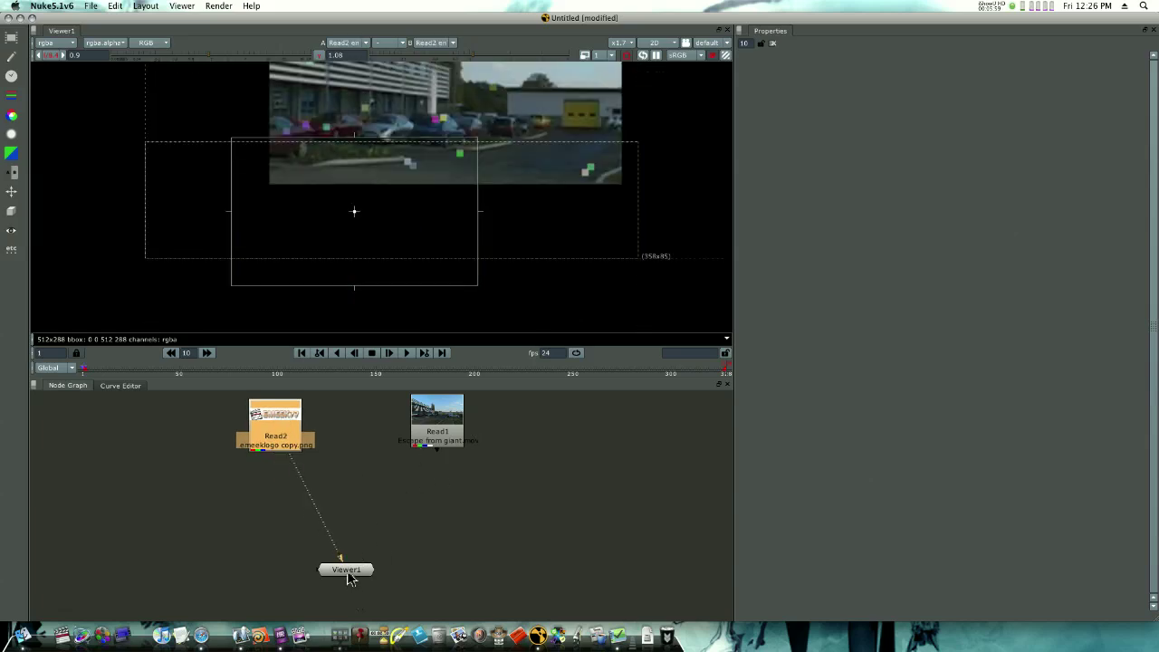
click(349, 577)
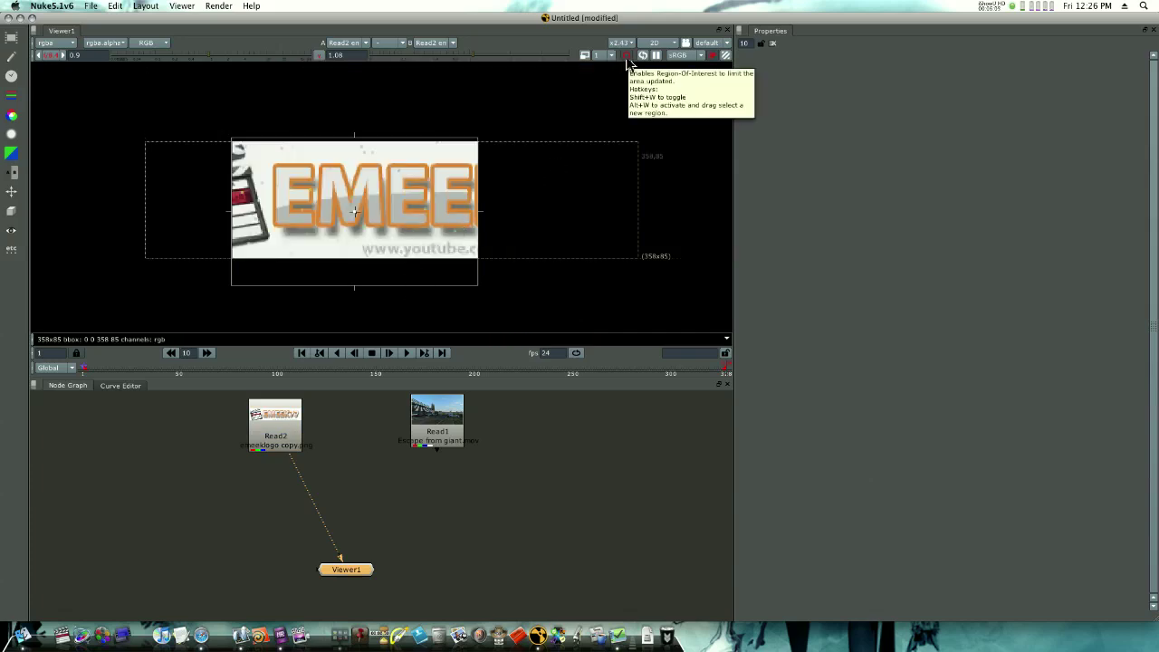
drag(481, 219, 613, 226)
click(627, 57)
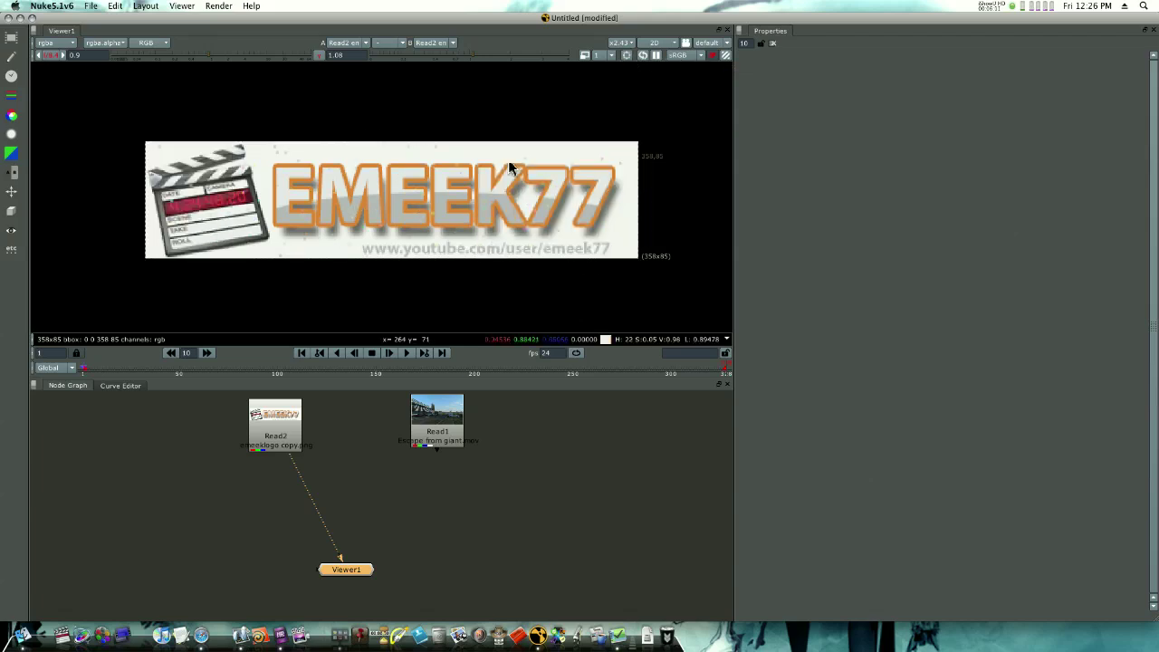
scroll(447, 263, down, 3)
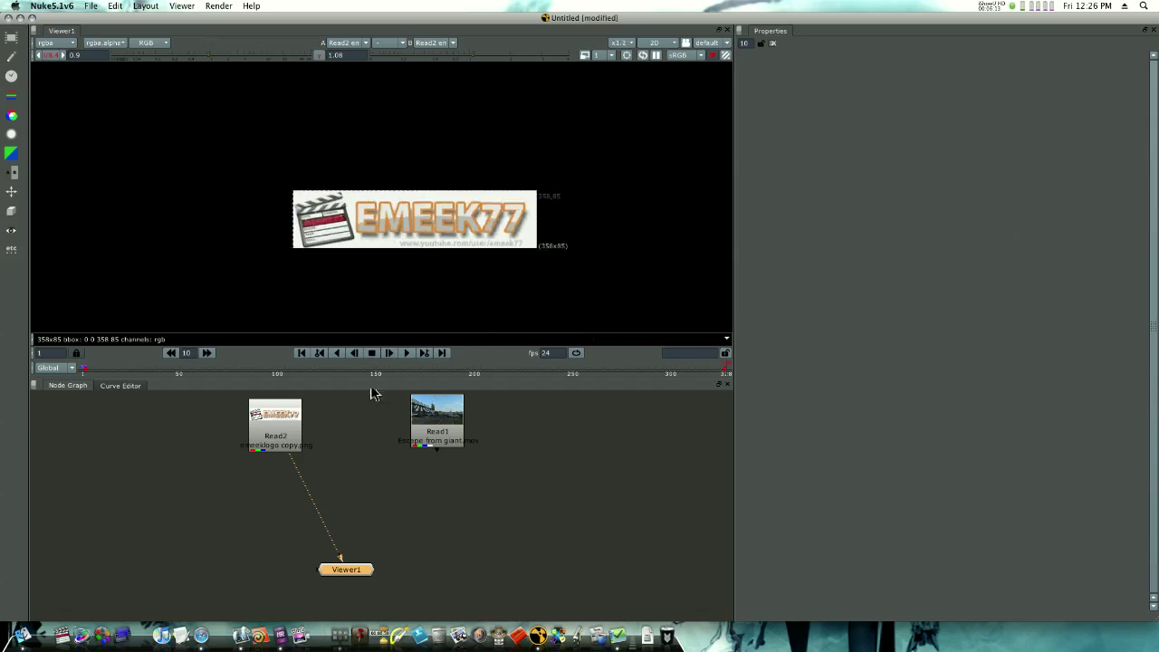
Step: Reconnect Viewer1 from Read2 to Read1 and scrub the footage to frame 308
drag(292, 438, 278, 439)
drag(448, 441, 387, 441)
double_click(382, 441)
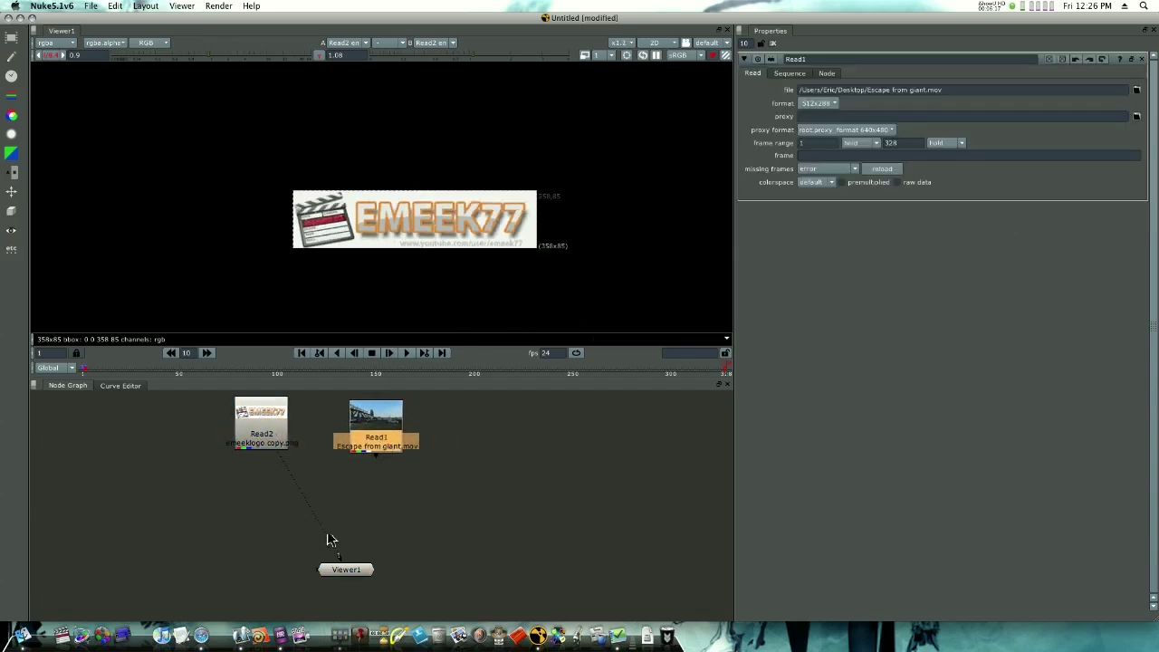
drag(338, 557, 267, 464)
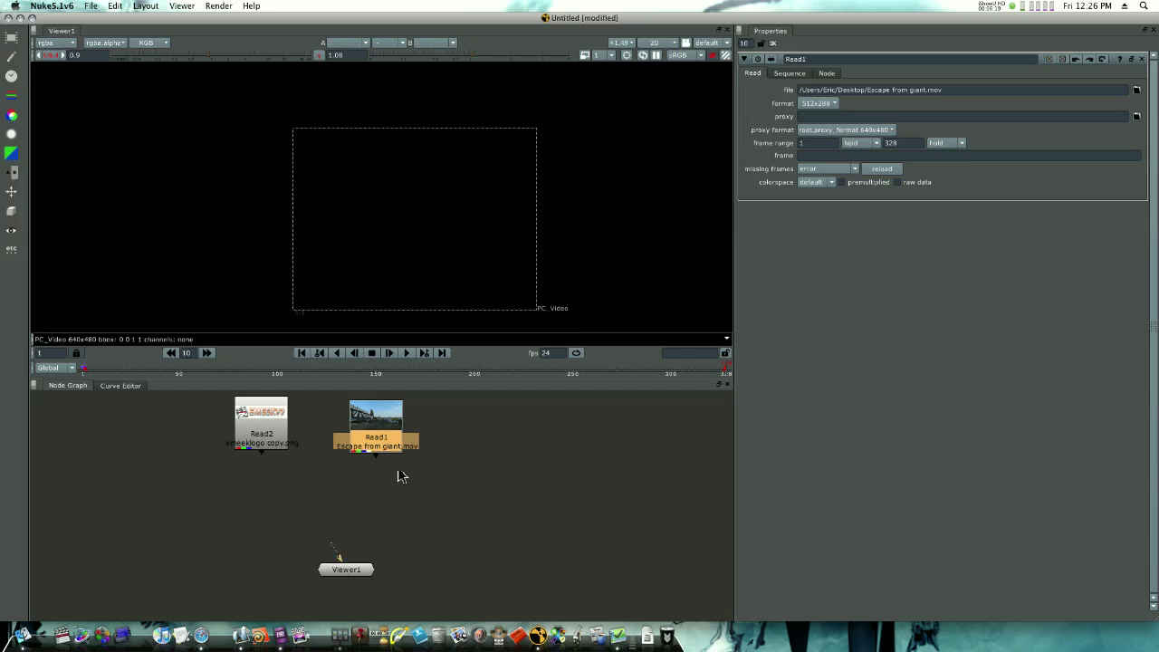
drag(381, 466, 342, 573)
drag(136, 372, 689, 373)
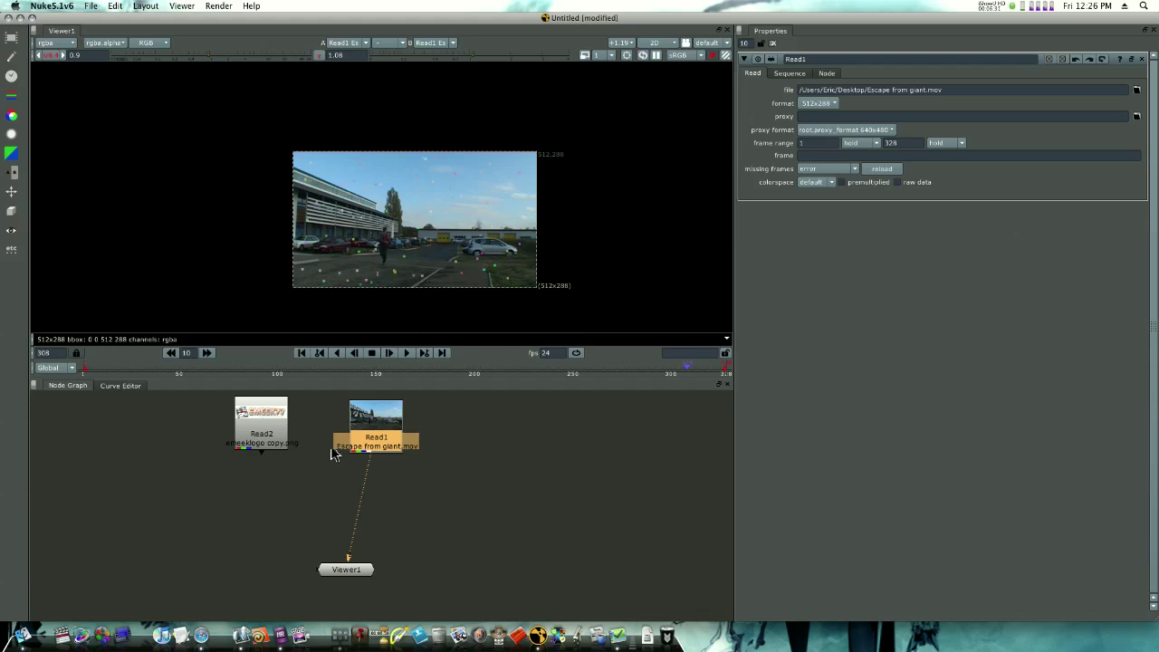
click(243, 510)
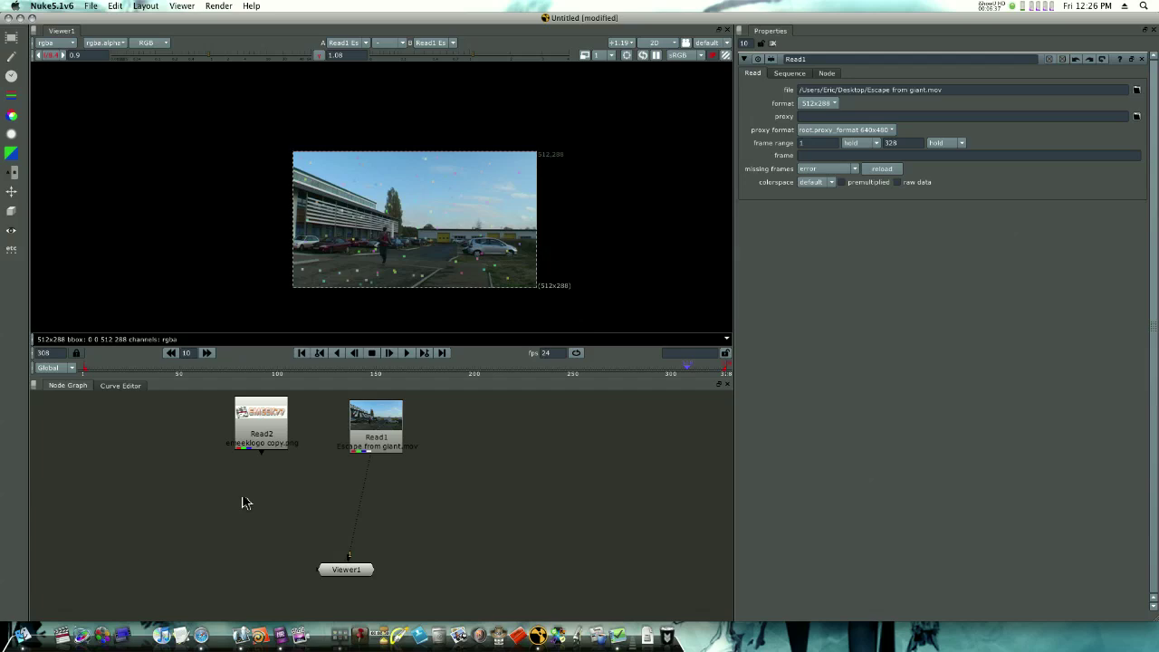
Step: Create a Merge node below the logo with its operation left at over
right_click(243, 503)
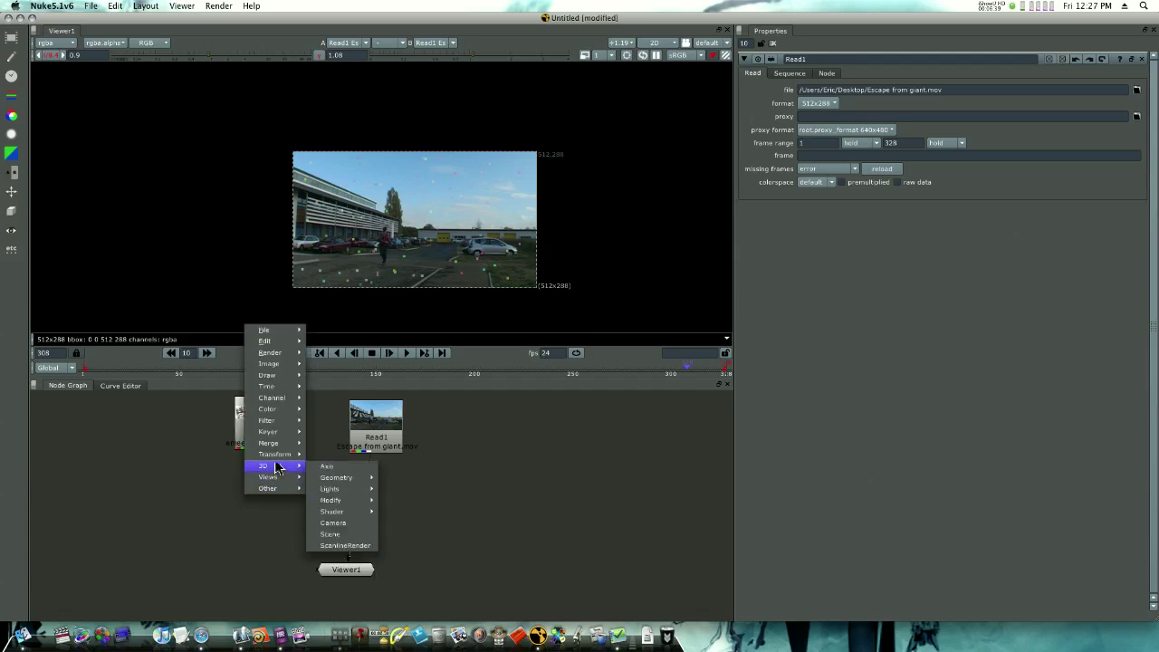
mouse_move(276, 447)
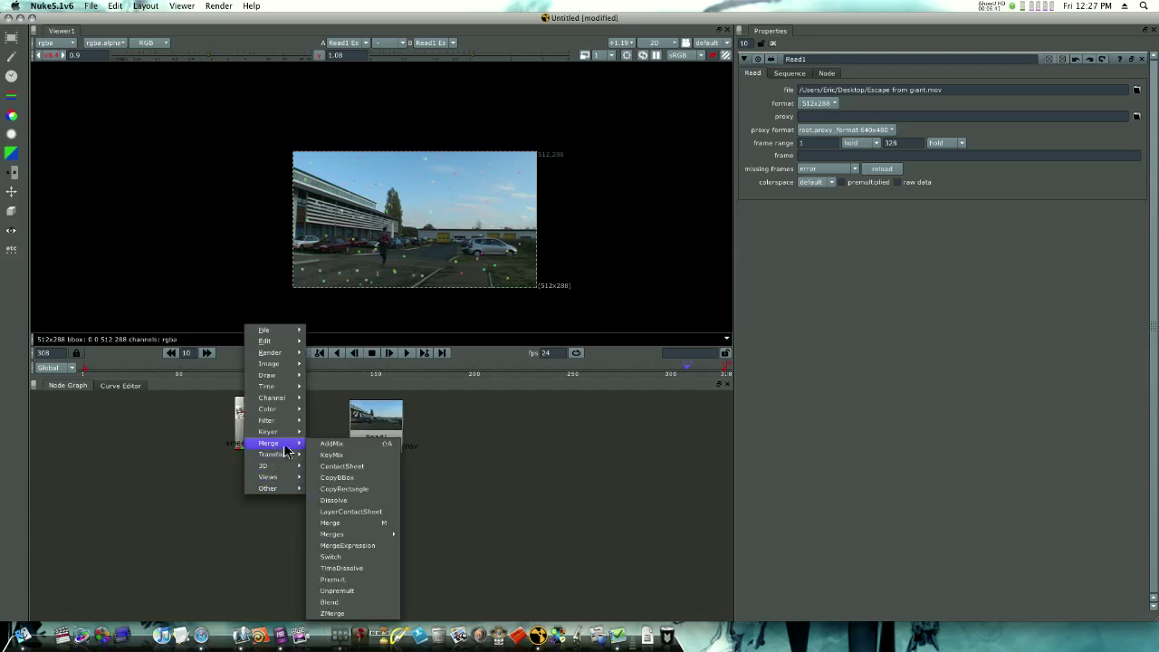
mouse_move(361, 541)
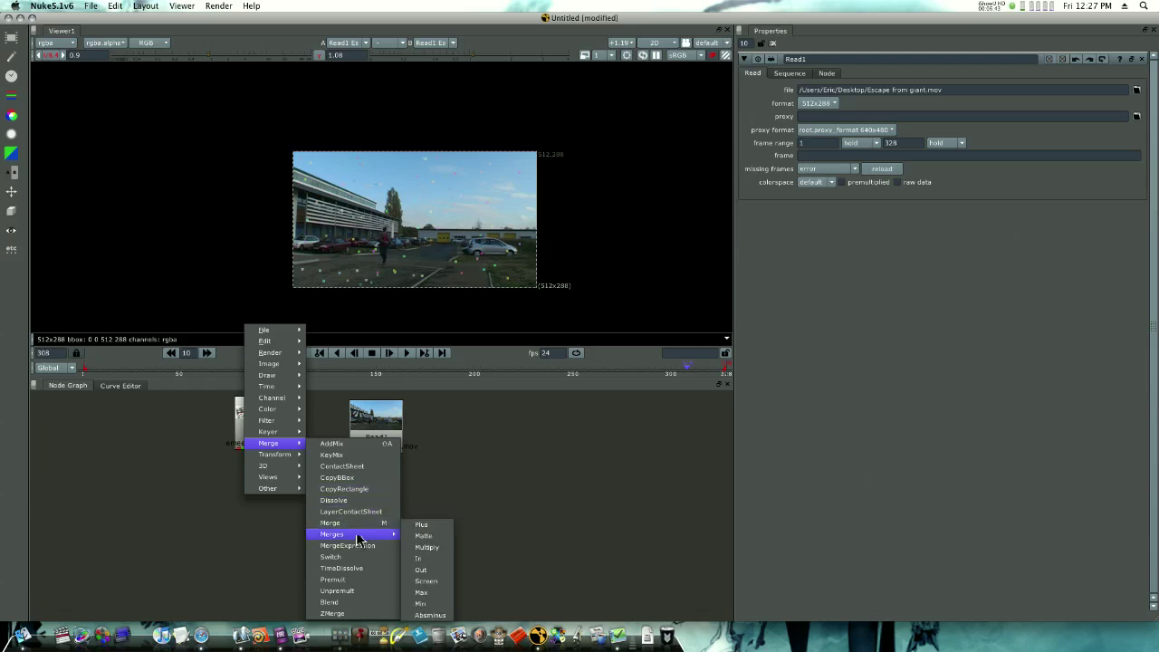
click(355, 526)
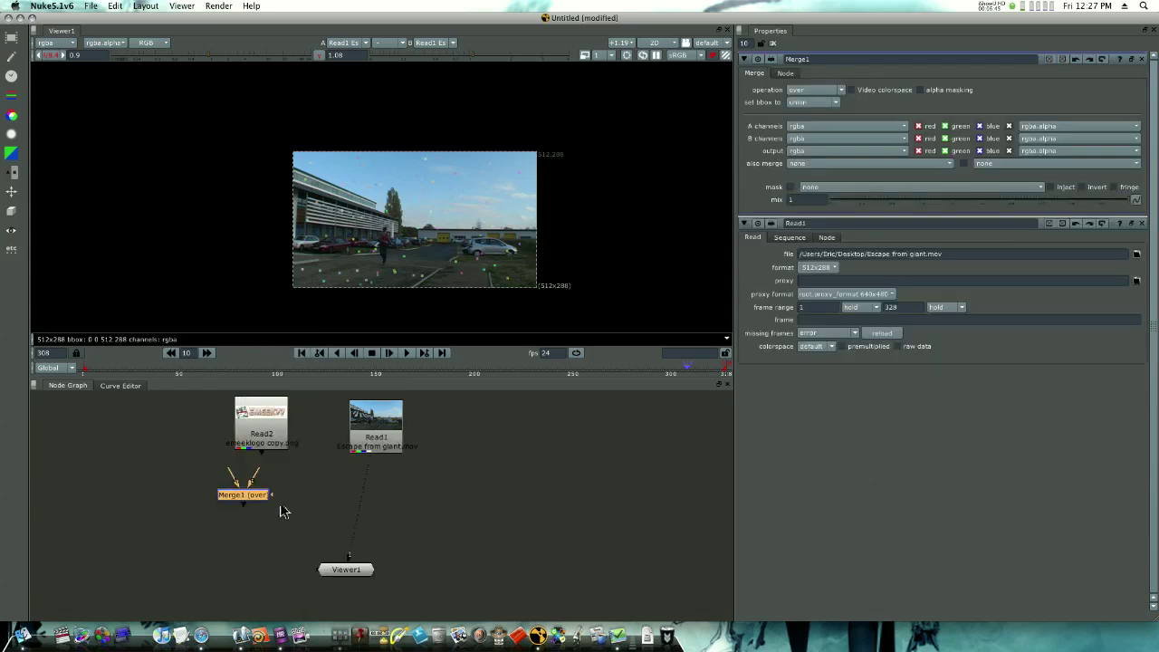
drag(242, 501, 268, 512)
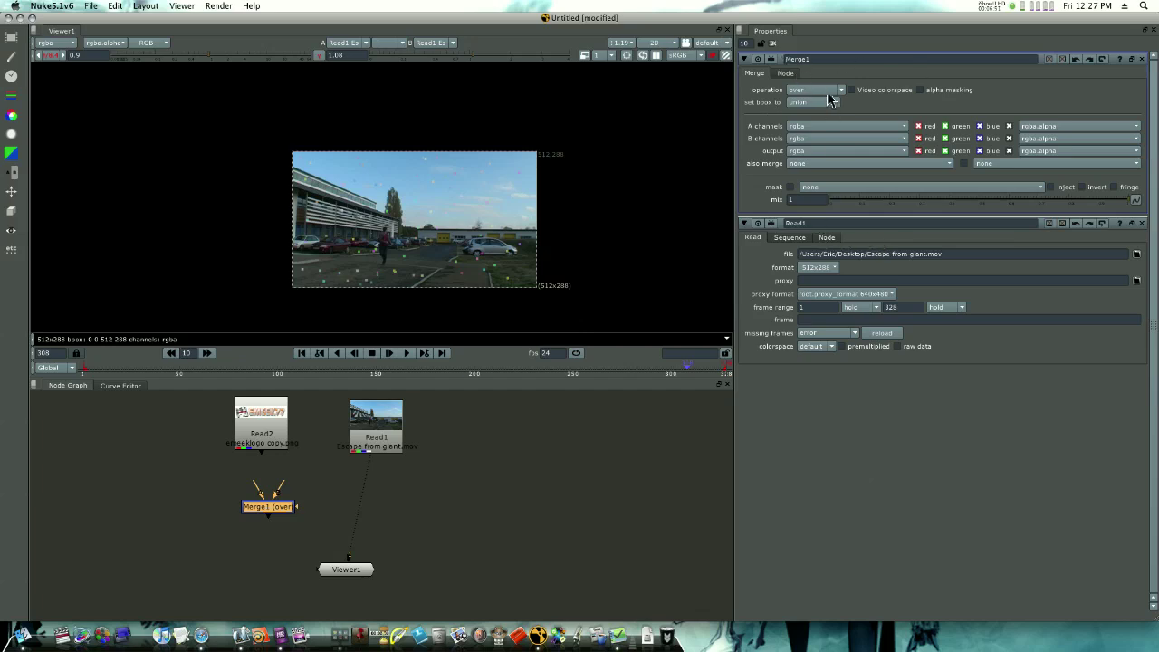
click(840, 93)
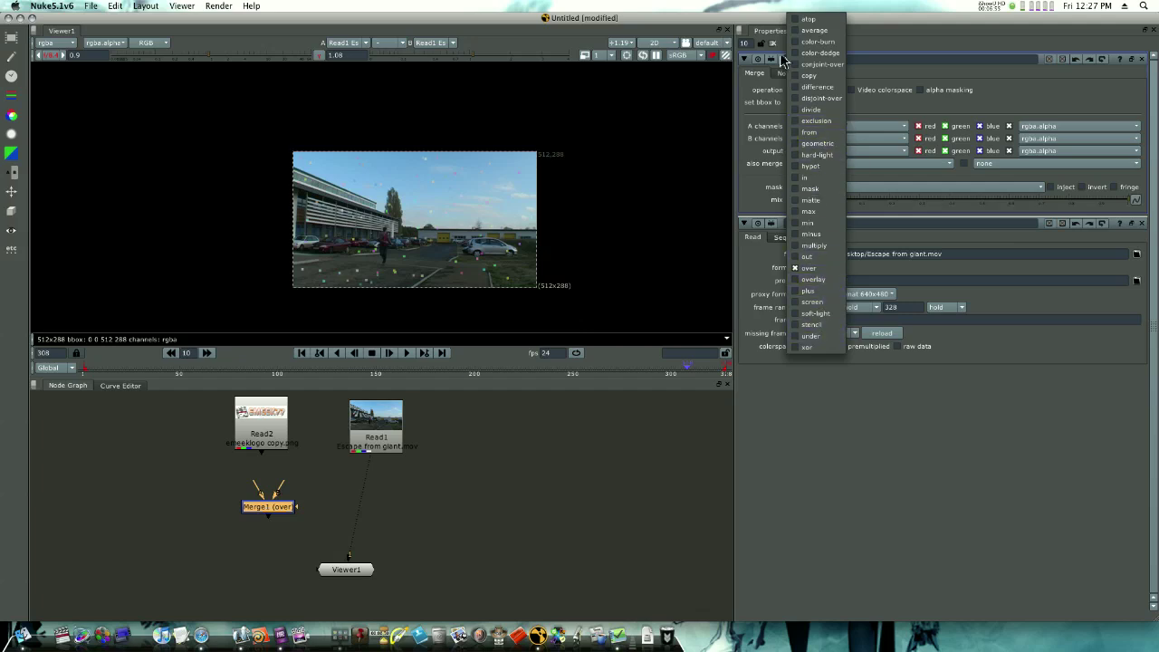
click(712, 86)
click(814, 92)
click(786, 107)
Step: Wire Read2 and Read1 into Merge1 and Merge1 into Viewer1
drag(262, 451, 288, 513)
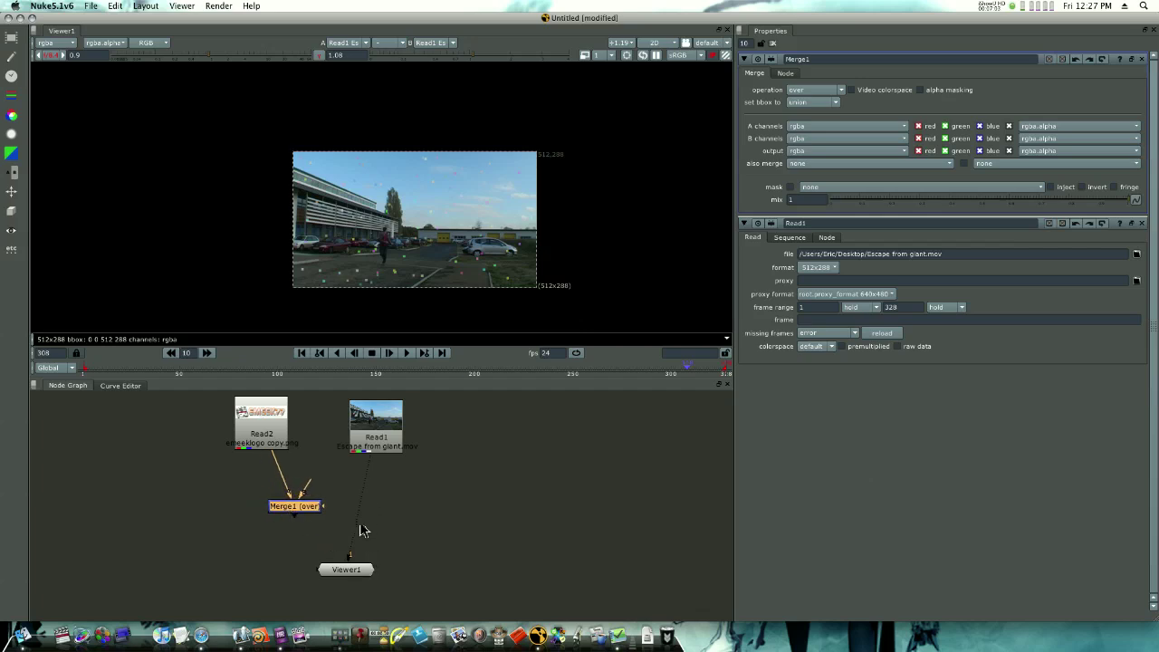
drag(352, 556, 433, 485)
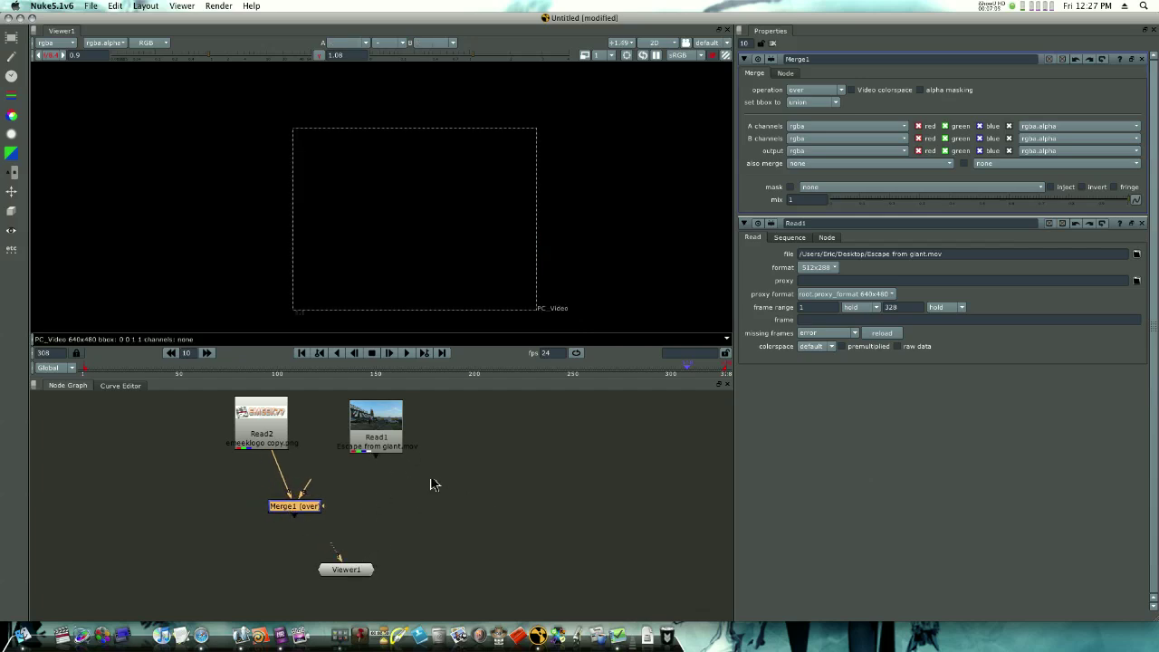
drag(377, 459, 302, 565)
click(344, 573)
click(296, 504)
drag(295, 505, 290, 506)
click(267, 421)
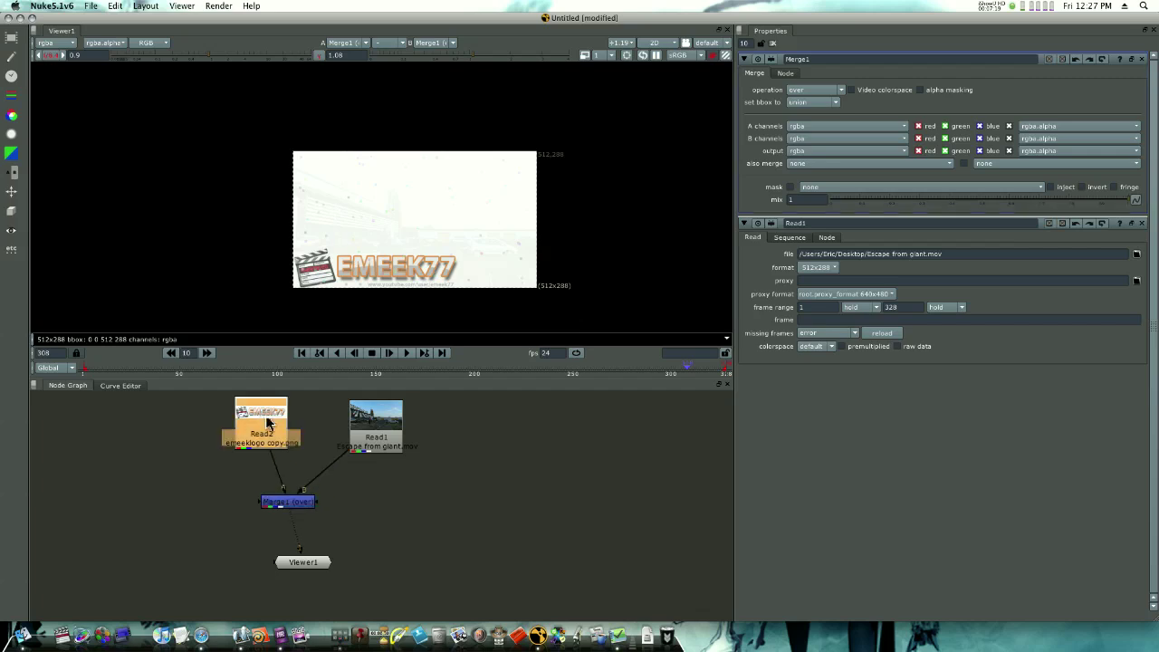
Step: Add Transform1 after Read2 and drag the logo to translate 85, 172
click(10, 192)
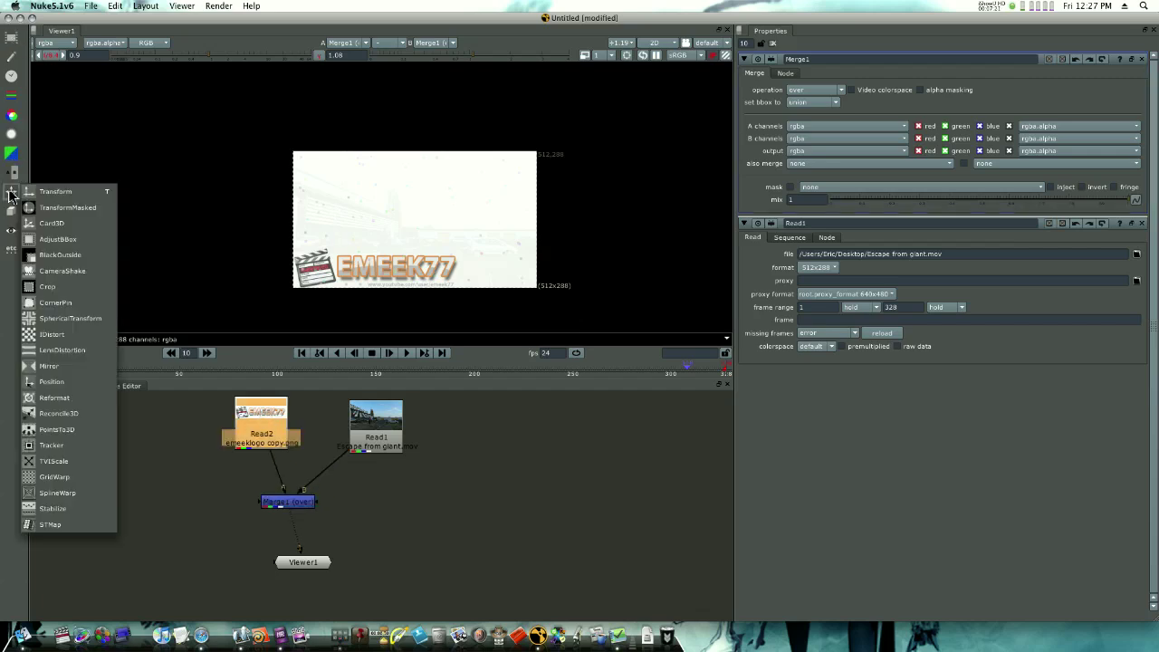
click(29, 195)
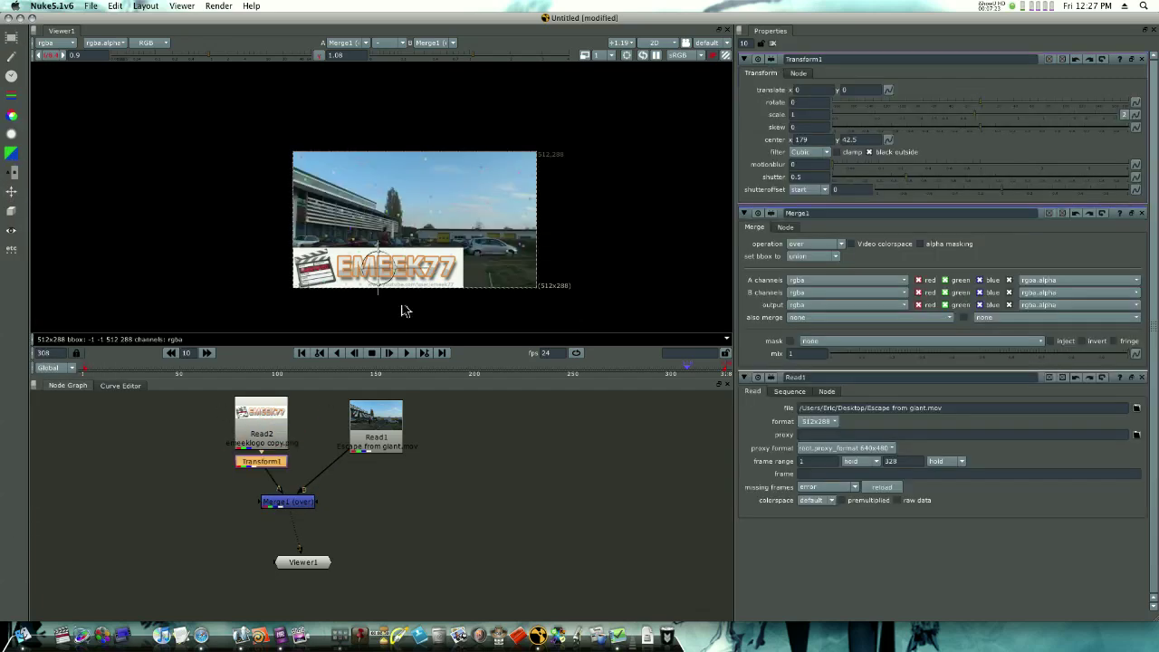
mouse_move(258, 473)
mouse_down()
mouse_move(221, 480)
mouse_move(241, 478)
mouse_up()
drag(384, 257, 419, 188)
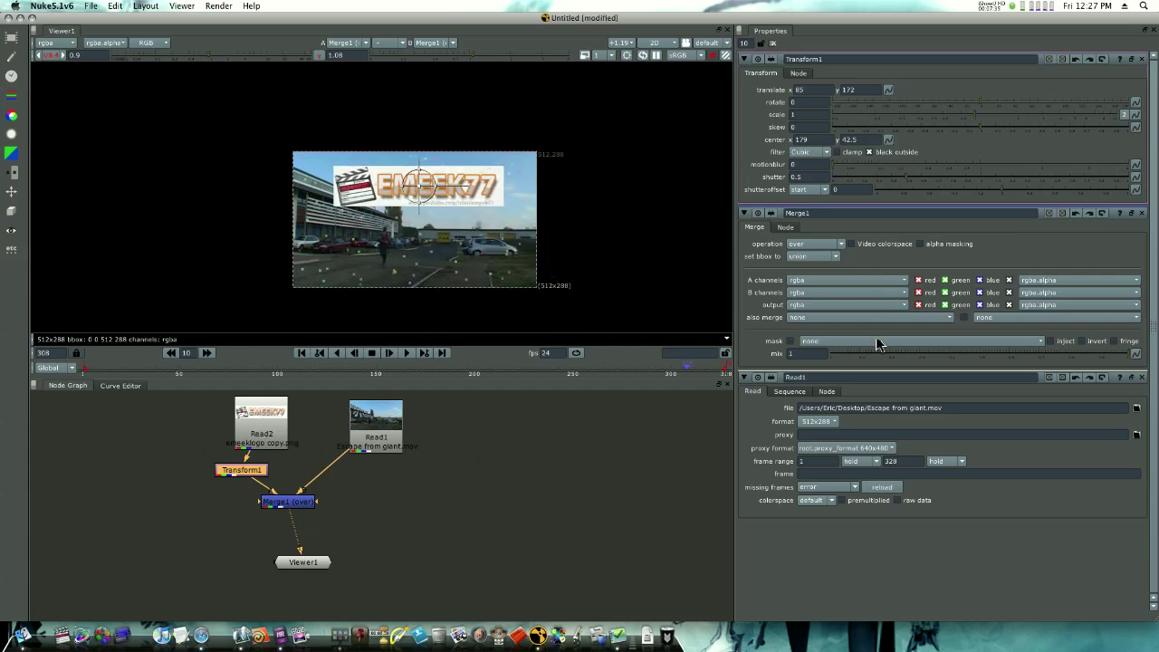
Step: Collapse and then close the Transform1, Merge1 and Read2 property panels
click(744, 60)
click(745, 76)
click(744, 92)
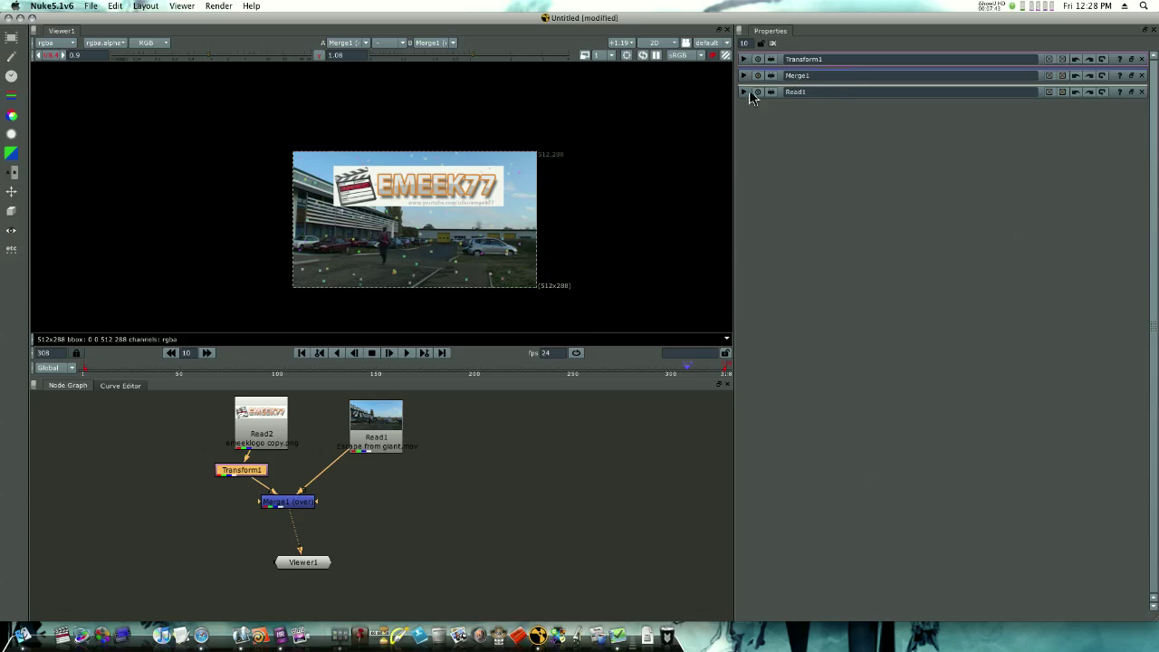
click(744, 92)
click(744, 92)
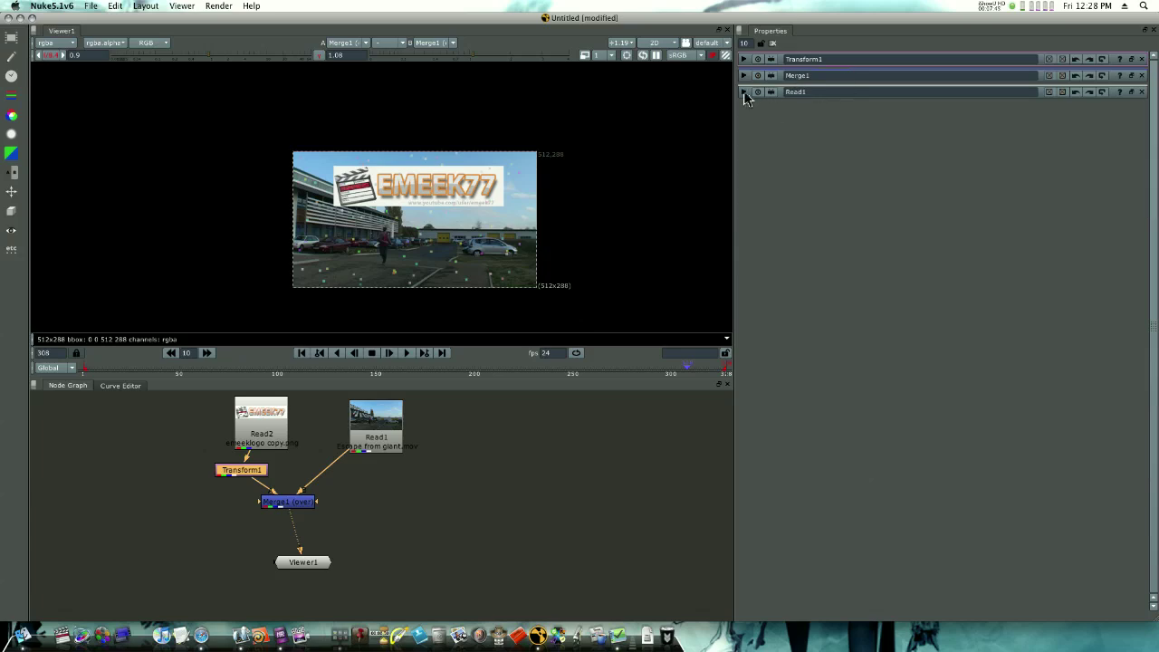
click(1141, 91)
click(1141, 75)
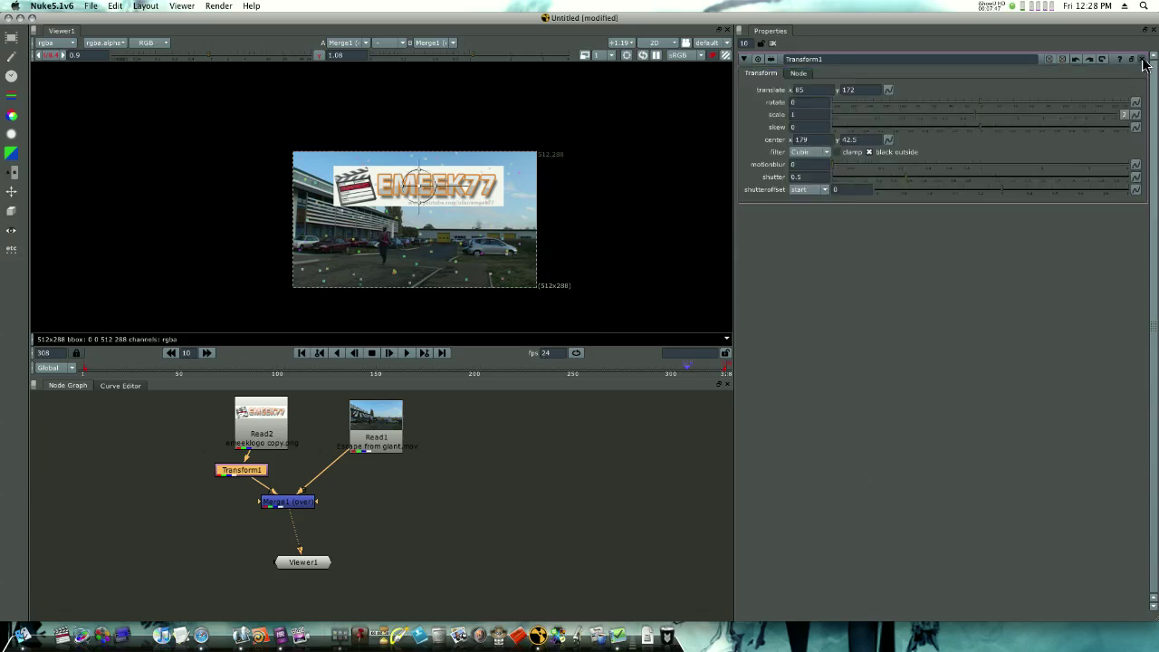
click(1142, 59)
Step: Reopen the Transform1, Merge1 and Read2 properties and collapse them to their title rows
double_click(240, 473)
click(281, 505)
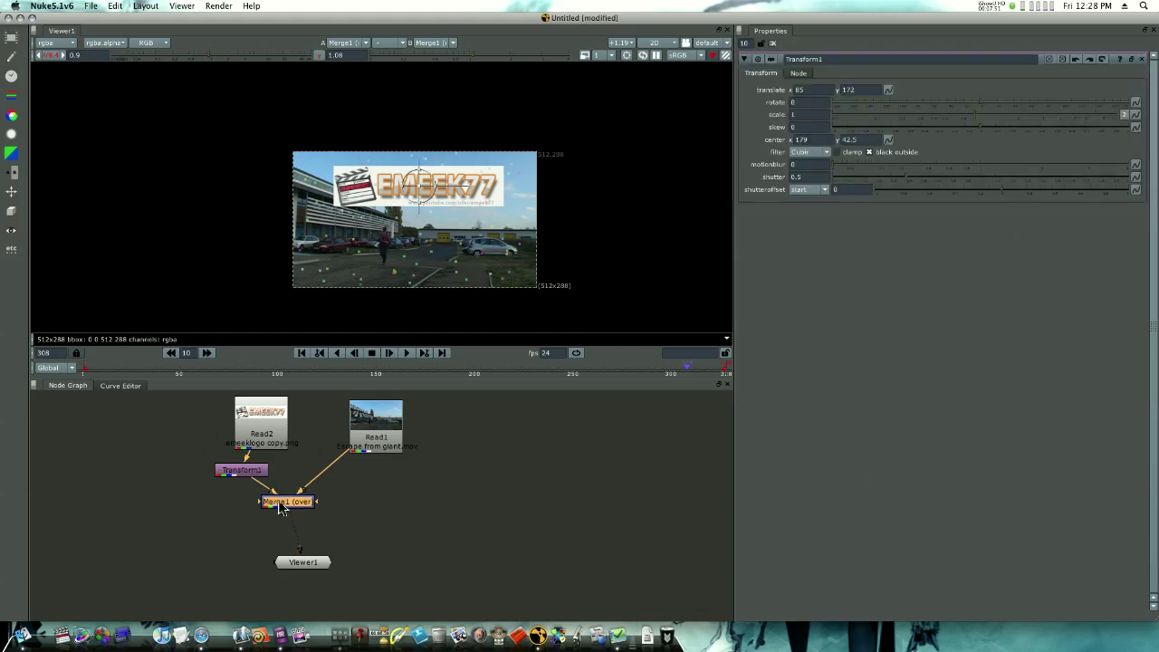
double_click(281, 505)
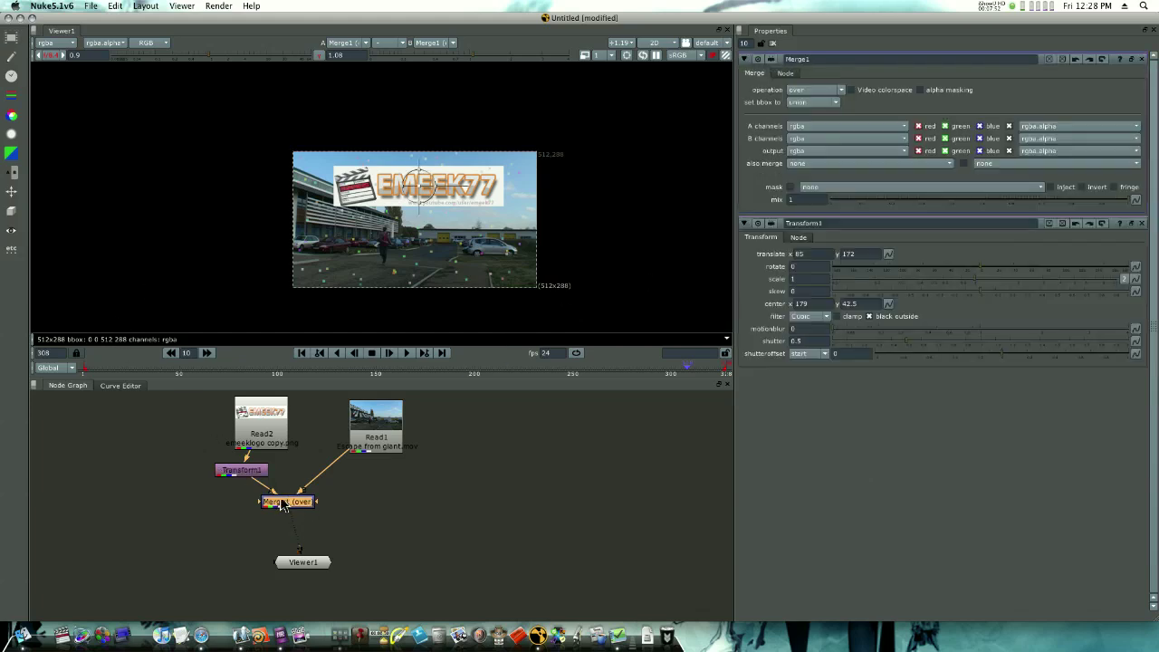
double_click(263, 433)
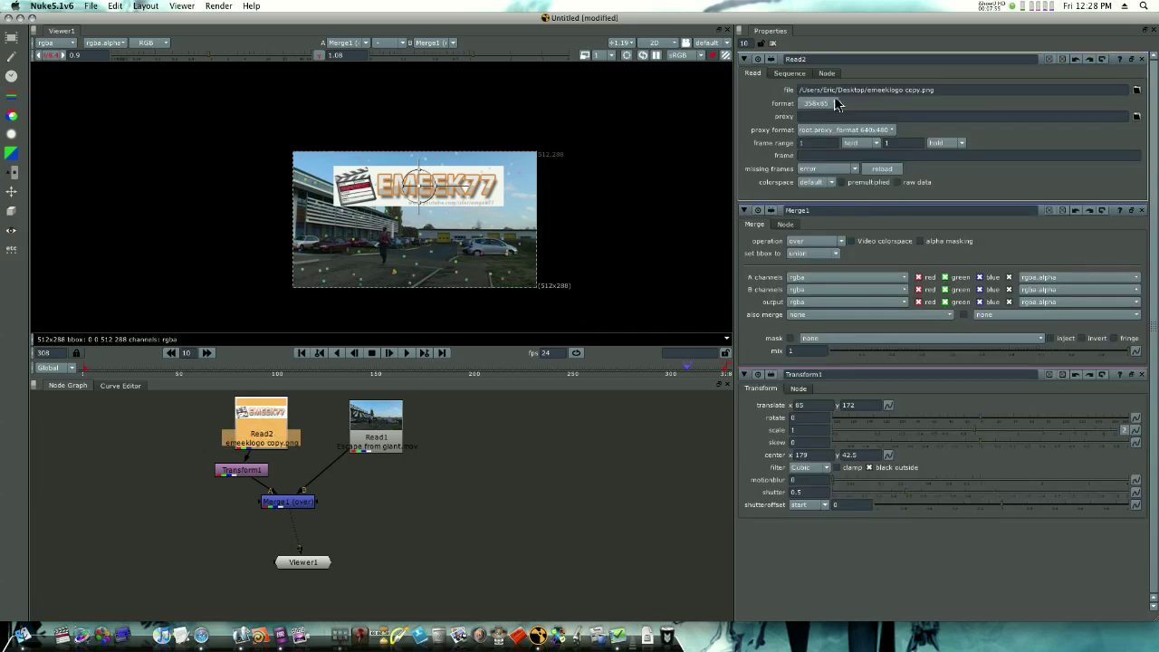
click(252, 478)
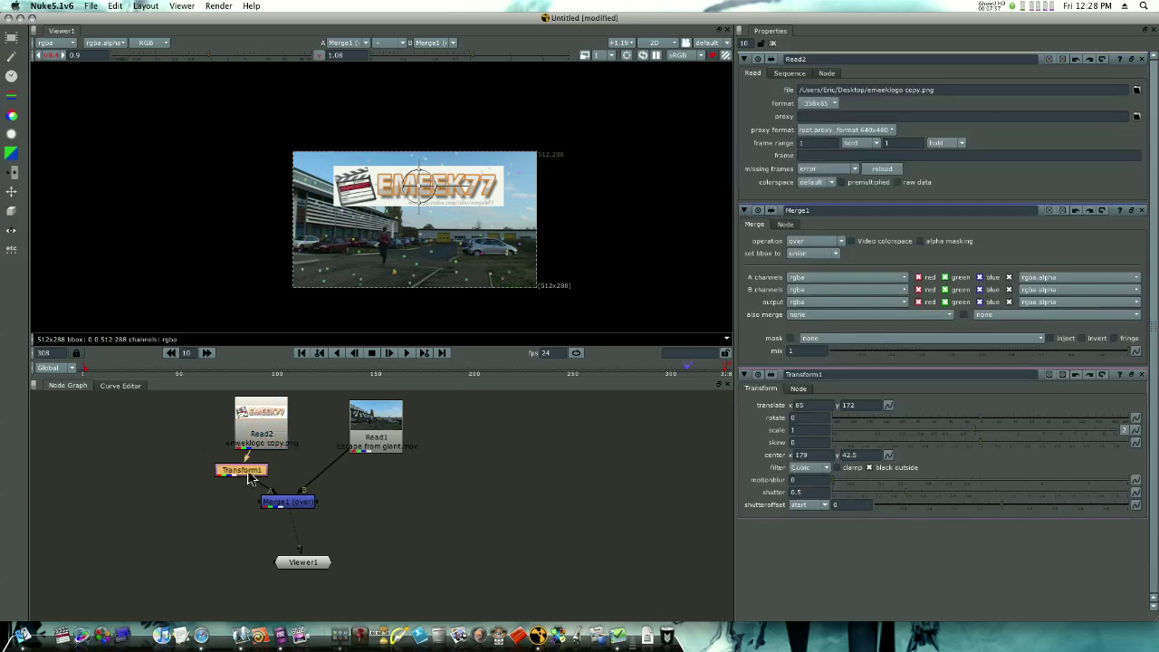
double_click(283, 504)
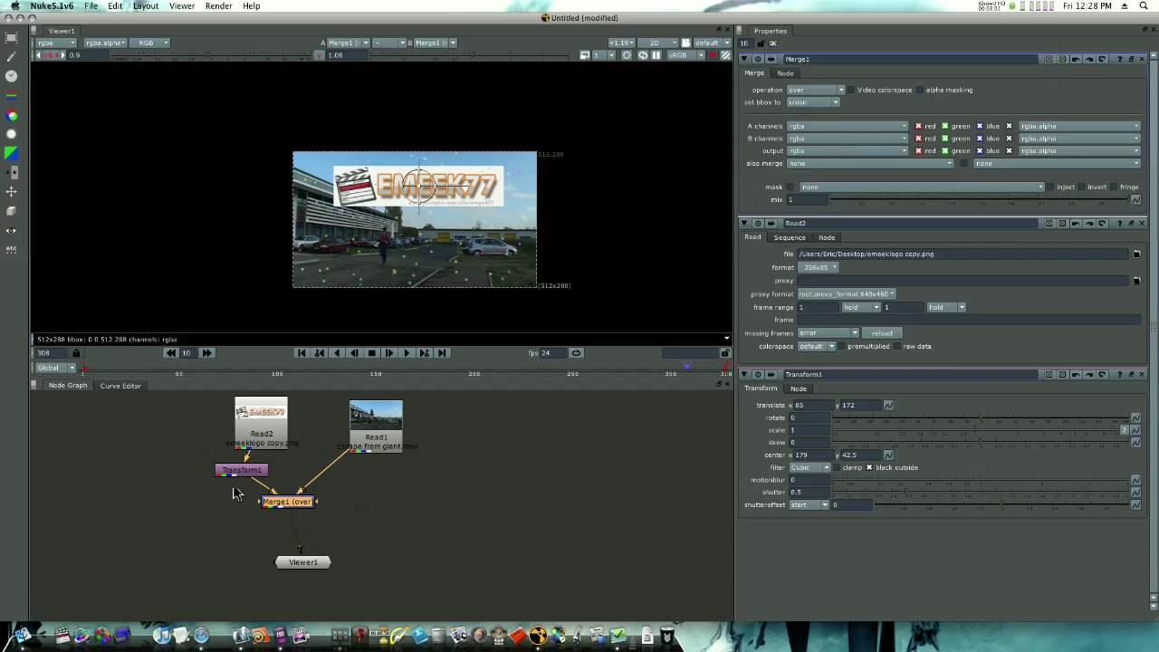
double_click(244, 478)
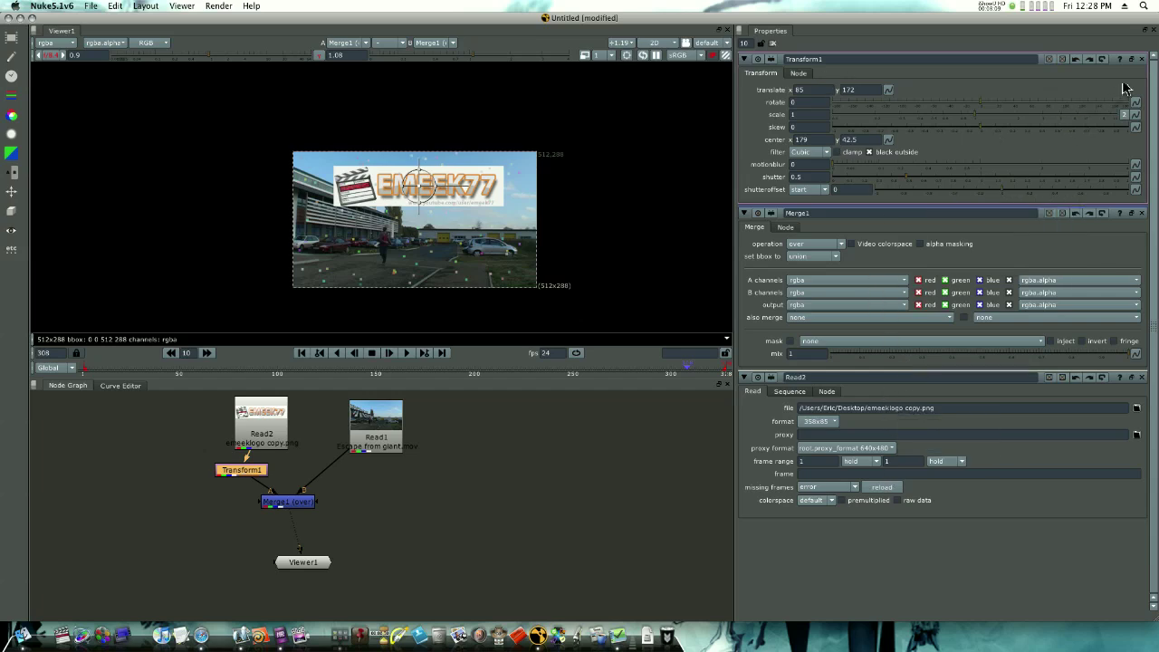
click(745, 60)
click(745, 76)
click(744, 92)
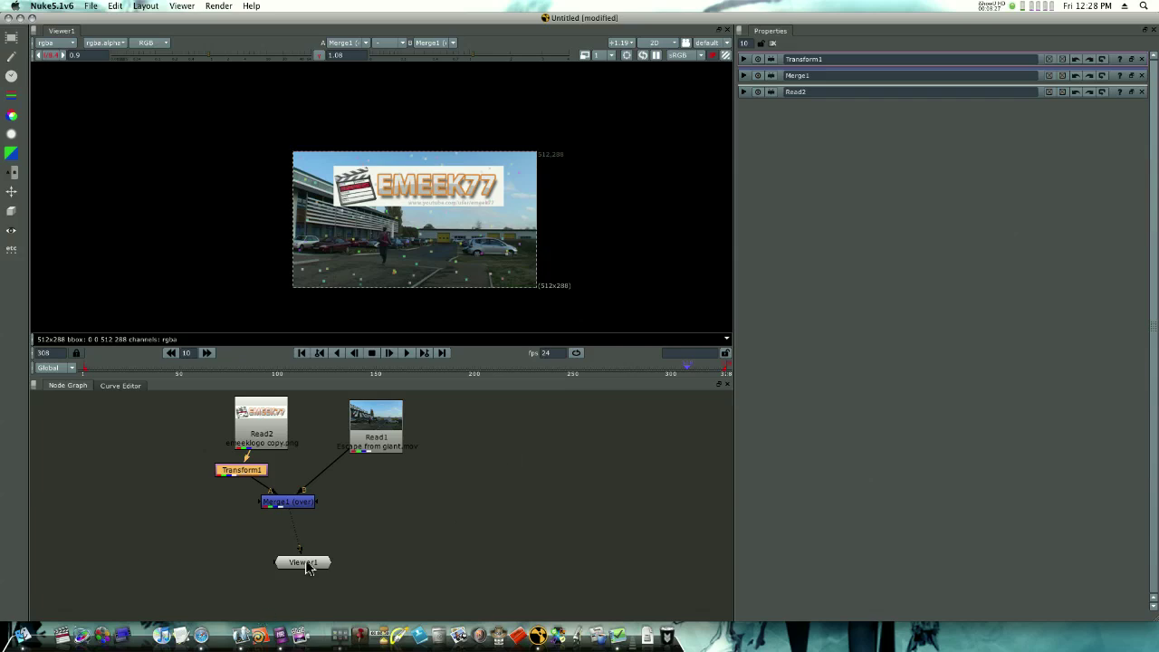
Step: Move Viewer1 aside unplugged from Merge1, then add Write1 below Merge1, fed by Merge1's output
drag(306, 565, 486, 553)
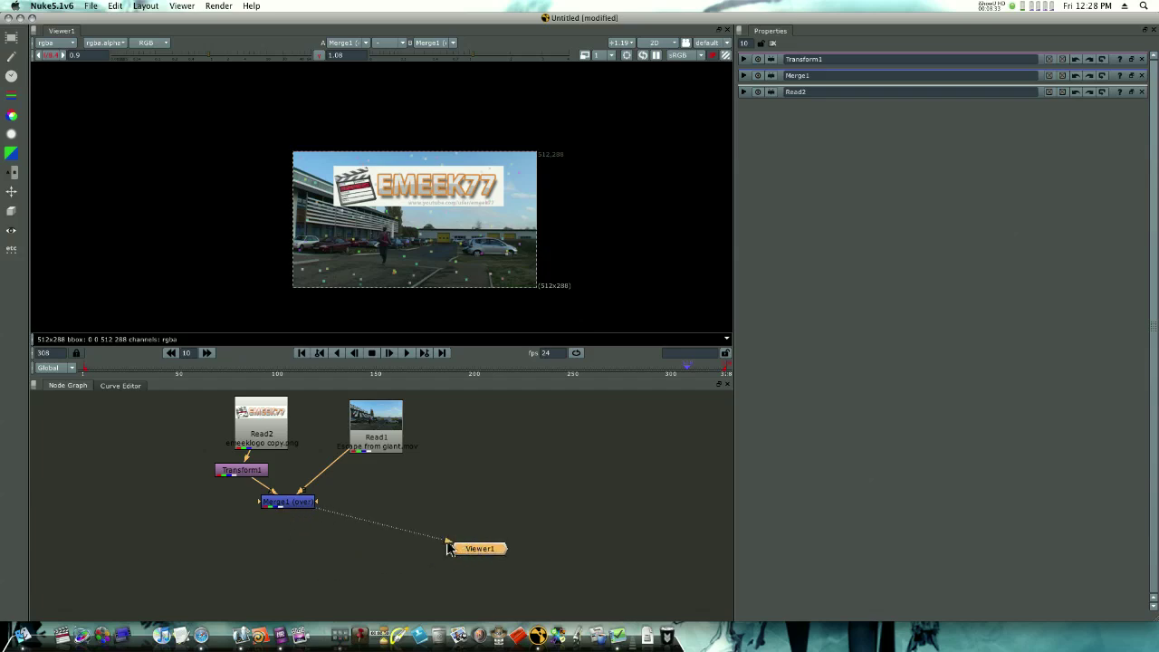
drag(449, 543, 284, 568)
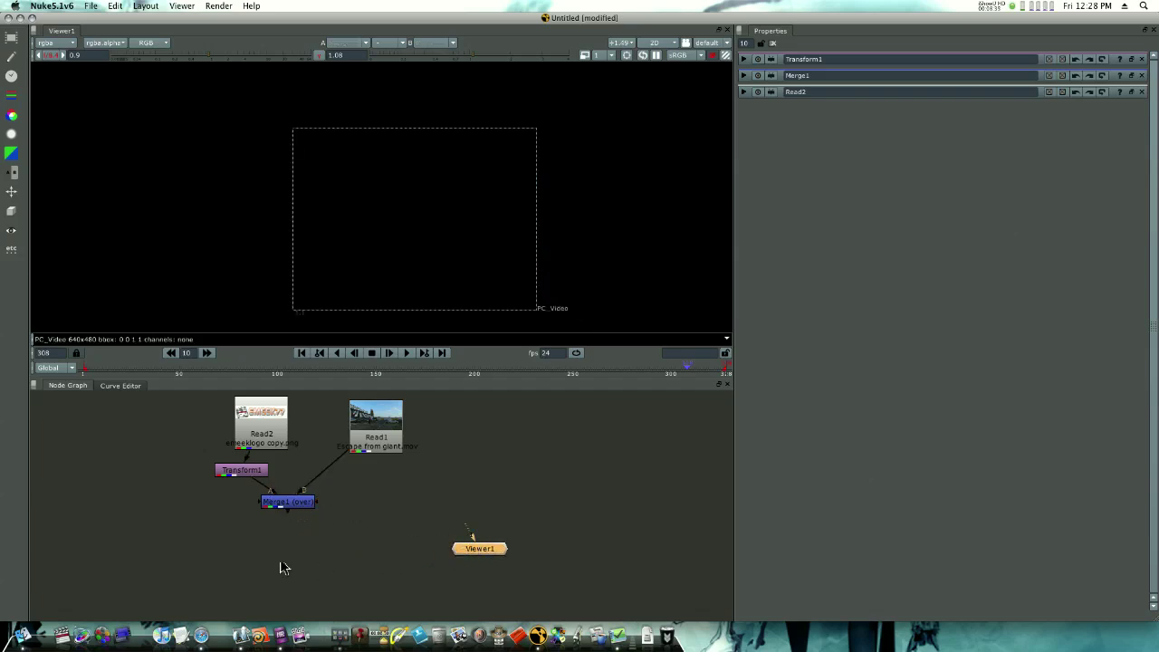
click(12, 54)
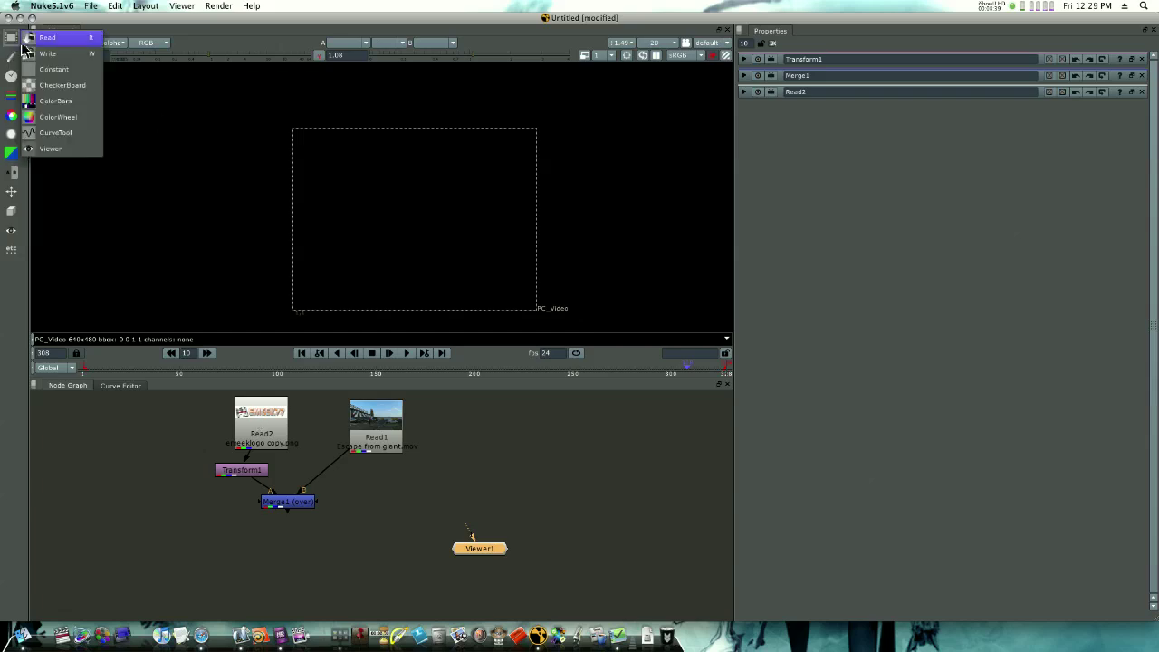
click(36, 53)
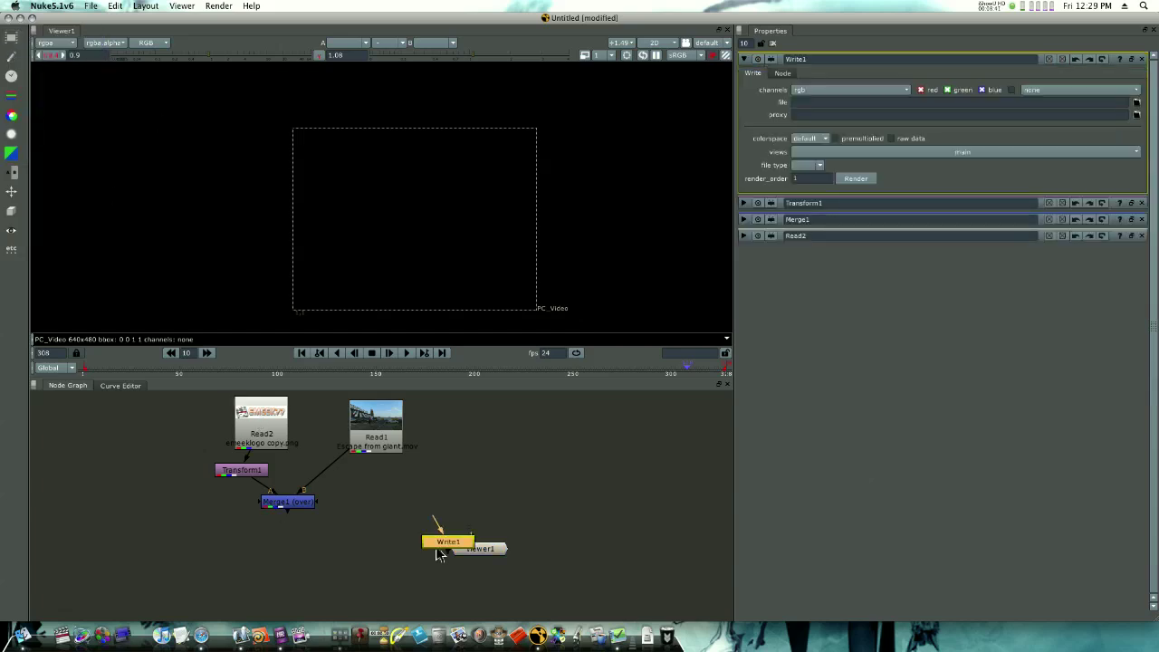
drag(440, 548, 252, 573)
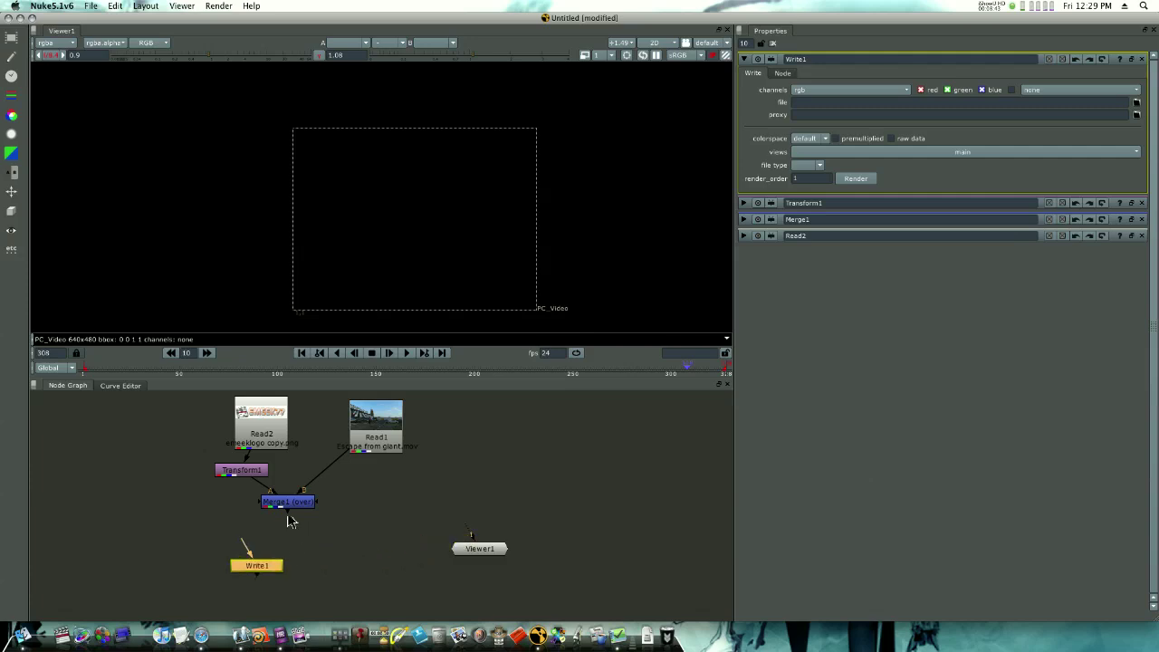
drag(289, 521, 316, 572)
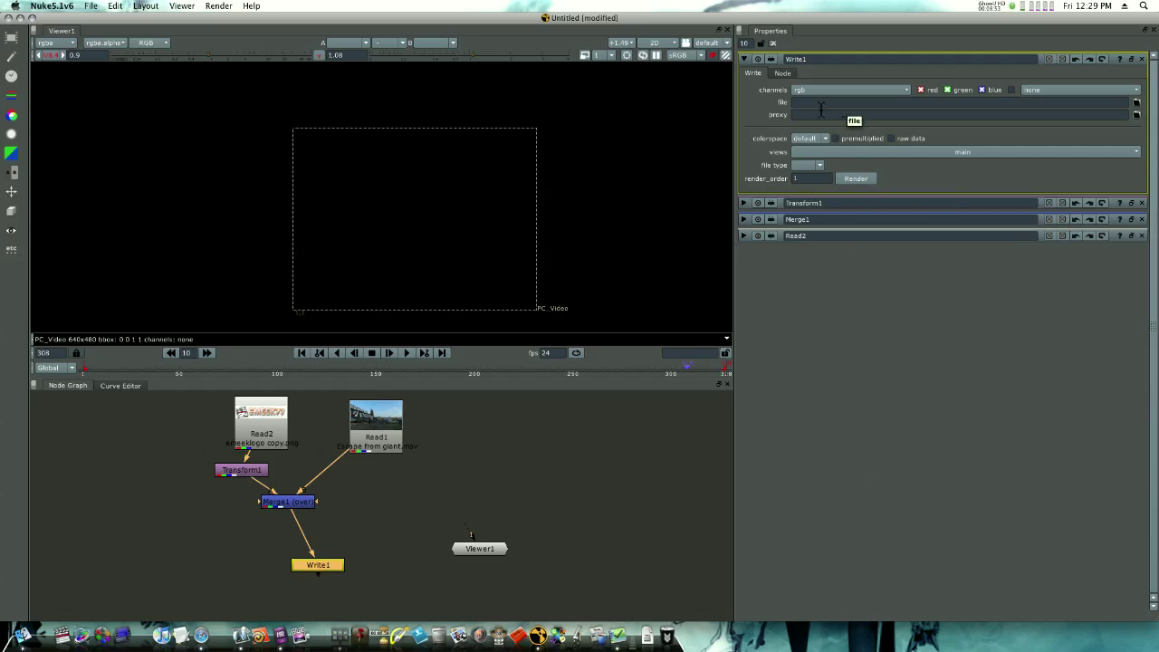
Step: Point Write1's output path at the Desktop folder and set its file type to mov
click(1138, 103)
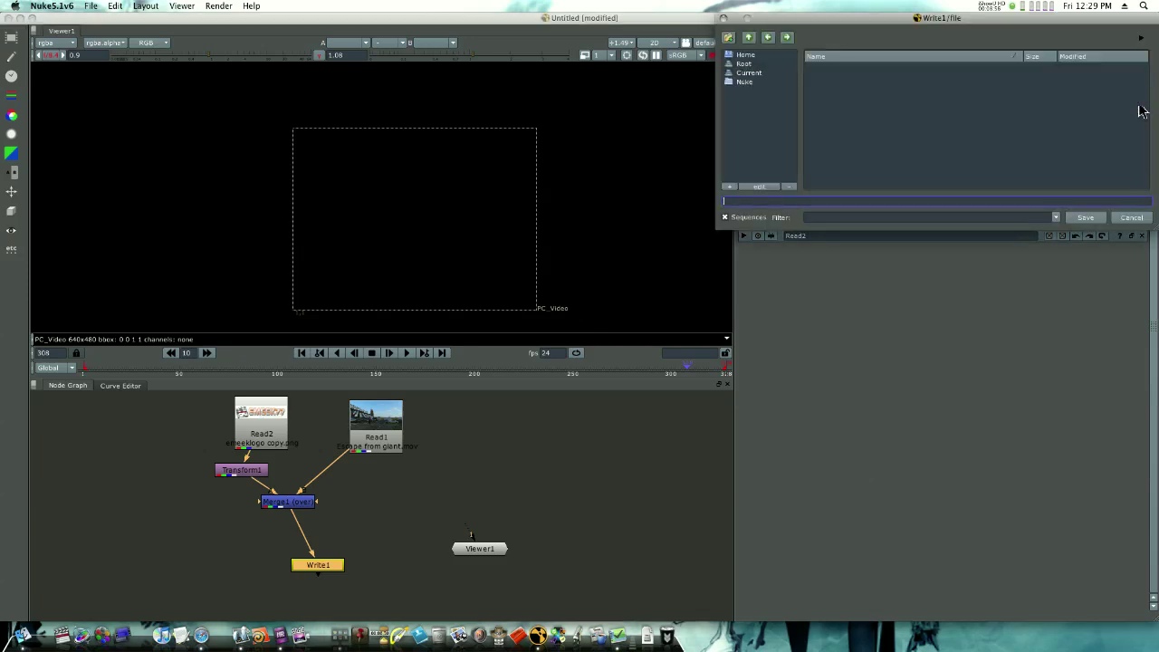
click(746, 65)
click(745, 55)
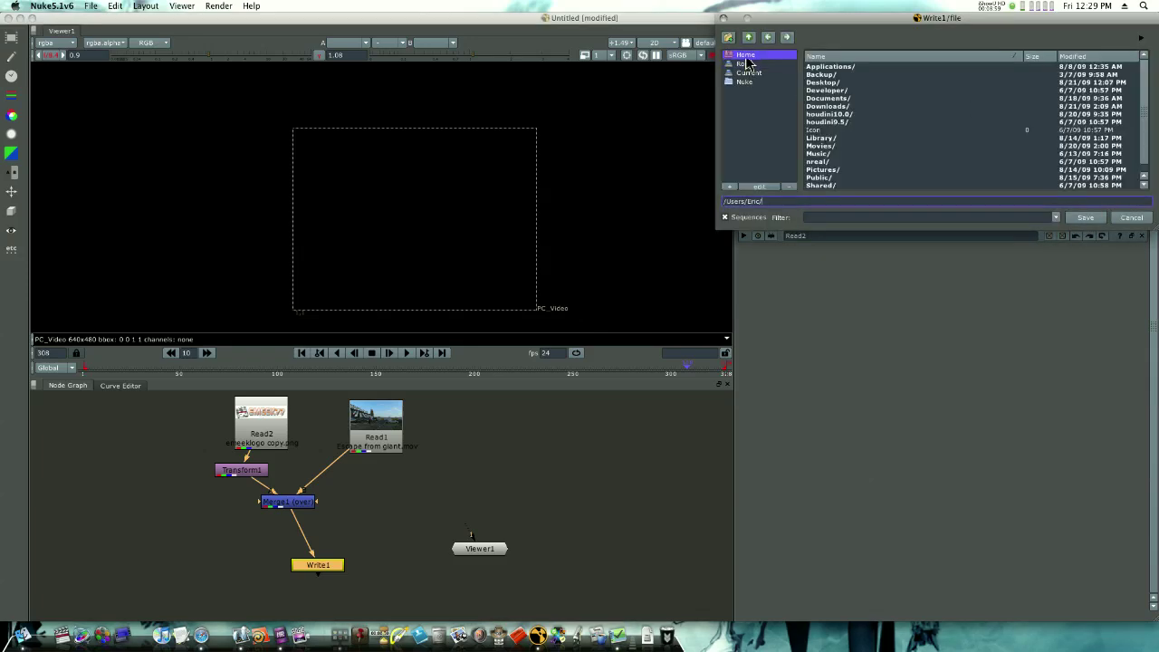
double_click(824, 83)
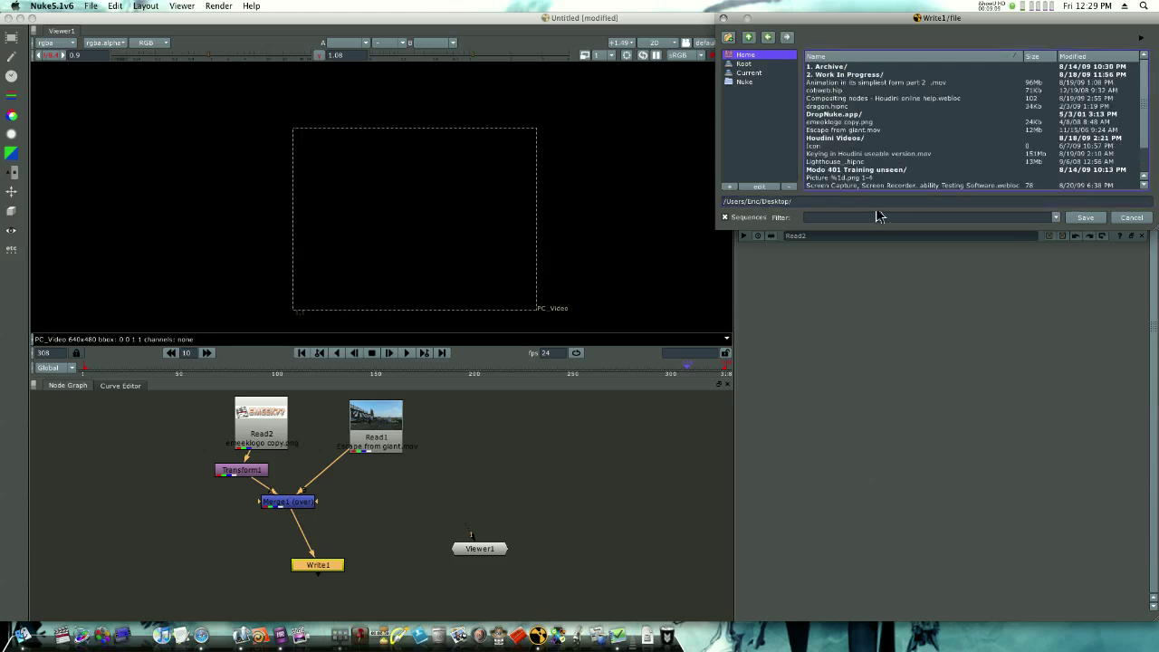
click(1087, 219)
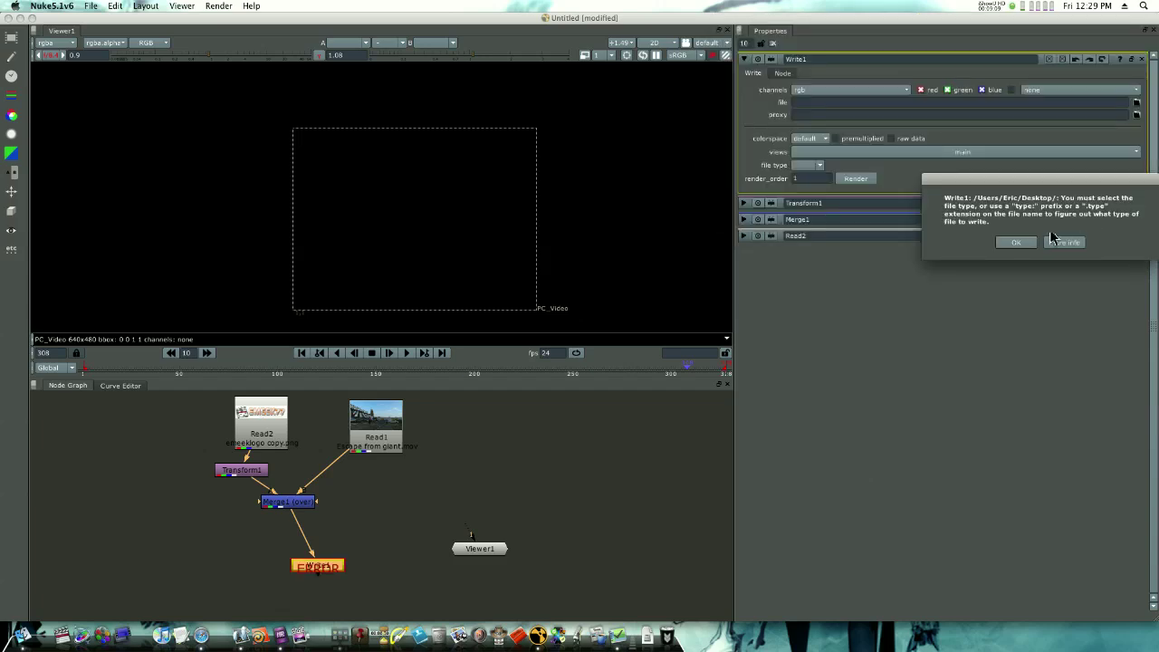
click(1016, 242)
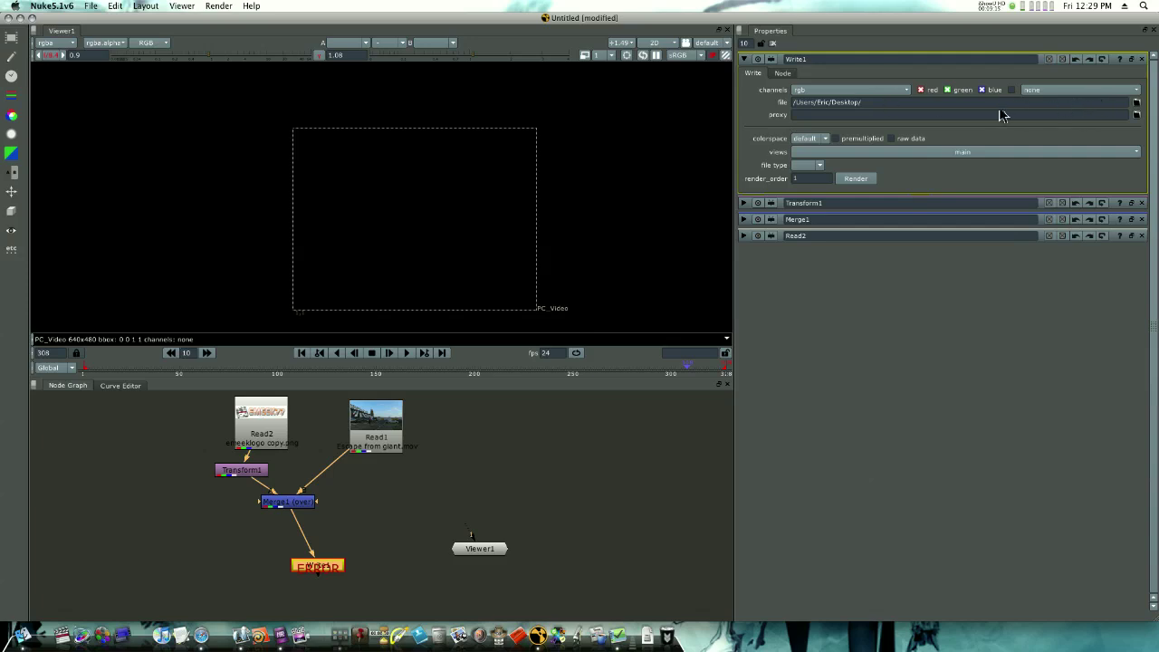
click(822, 169)
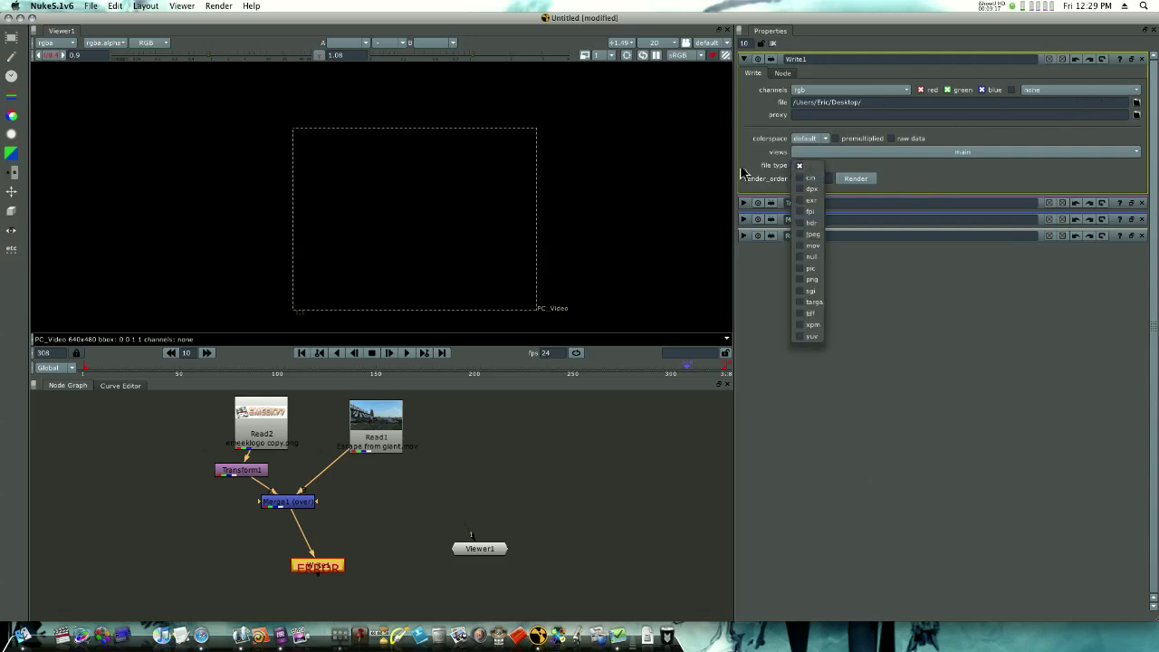
click(806, 248)
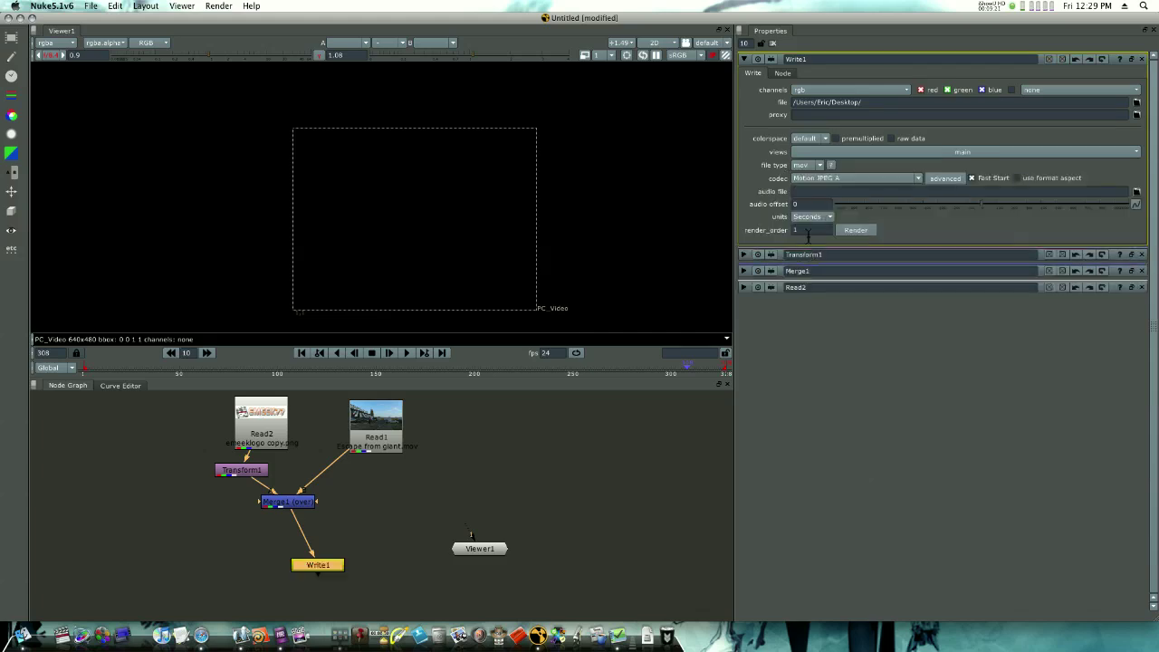
Step: Name the Desktop output 'test', switch Write1's codec to H.264, and start a render
click(879, 103)
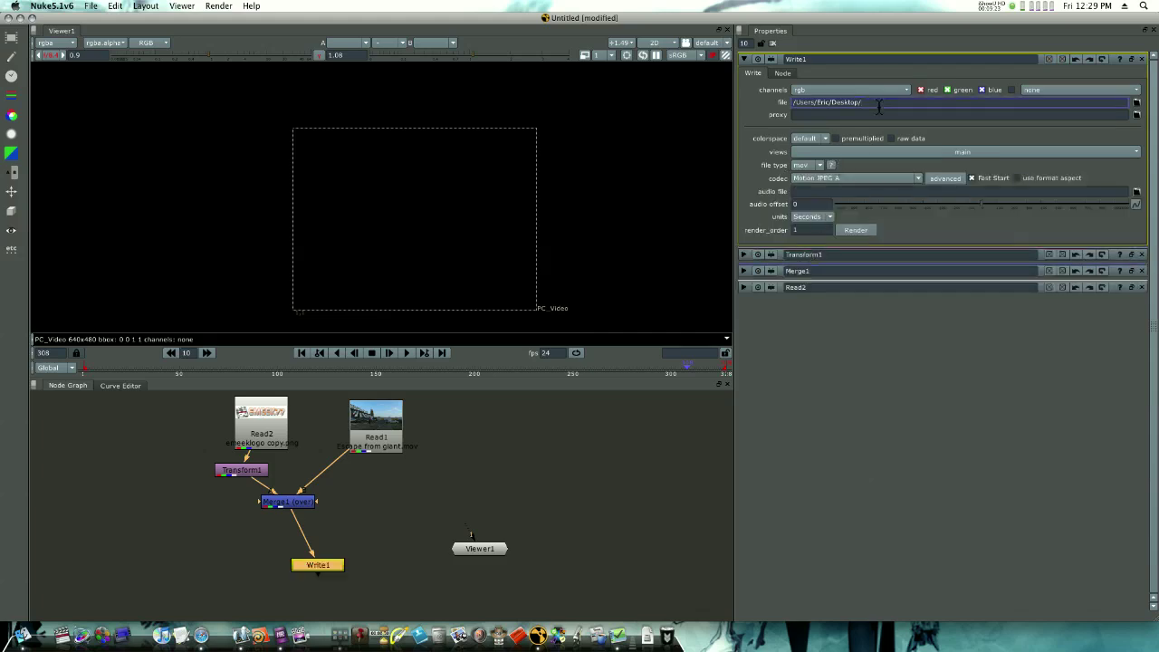
text(test)
click(918, 181)
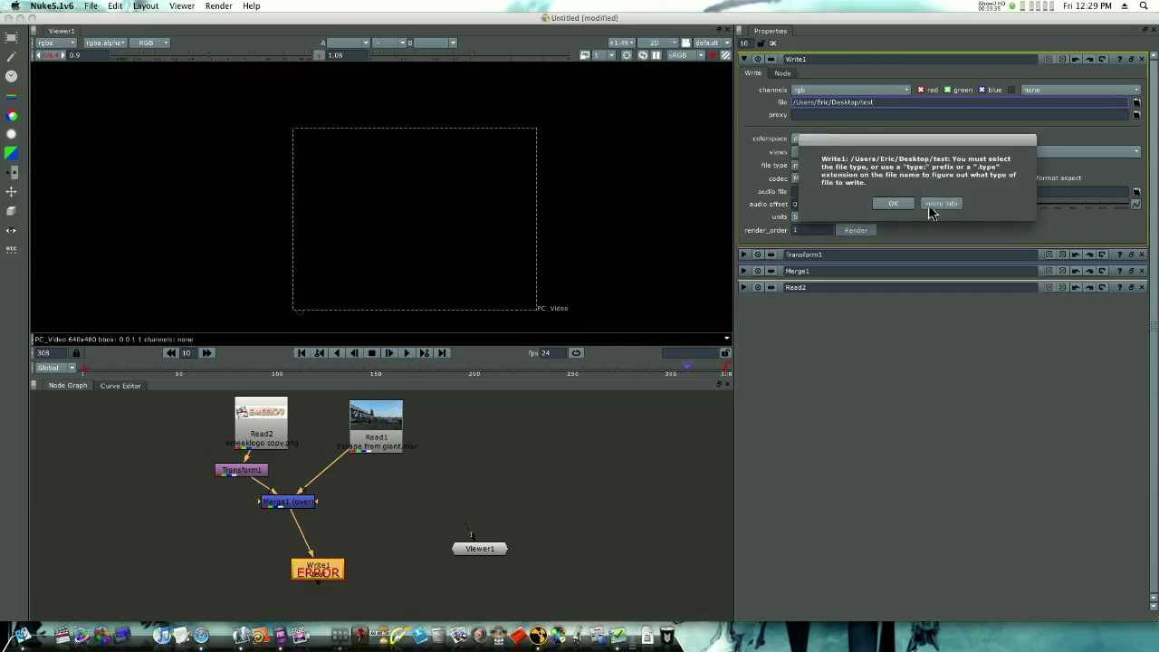
click(893, 205)
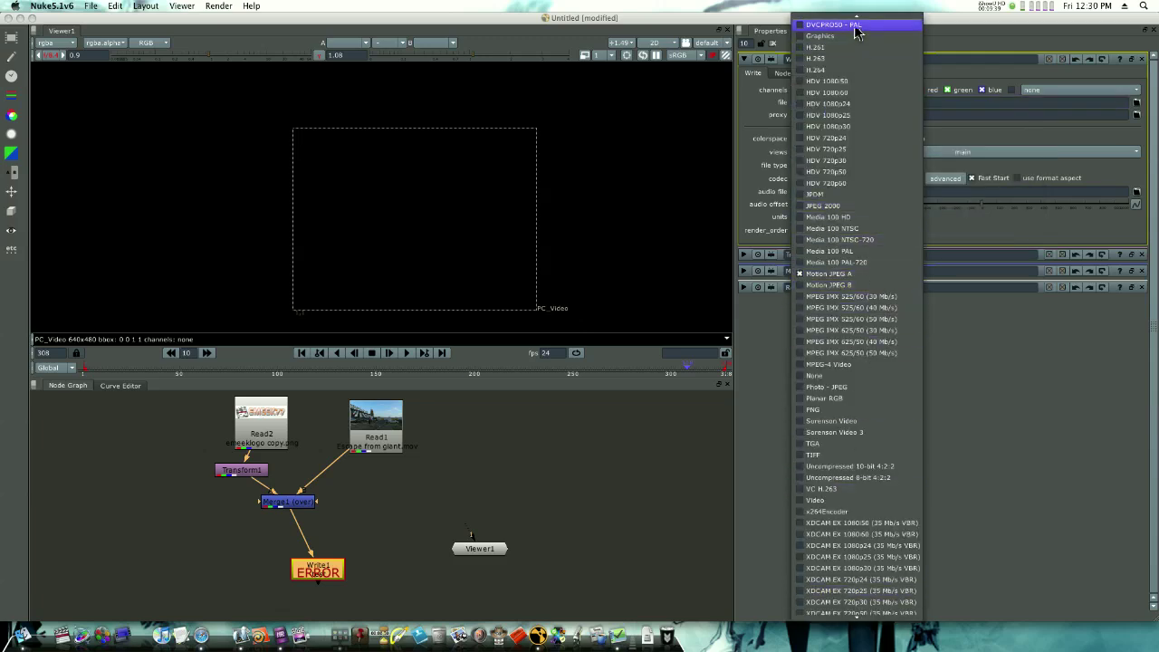
click(850, 71)
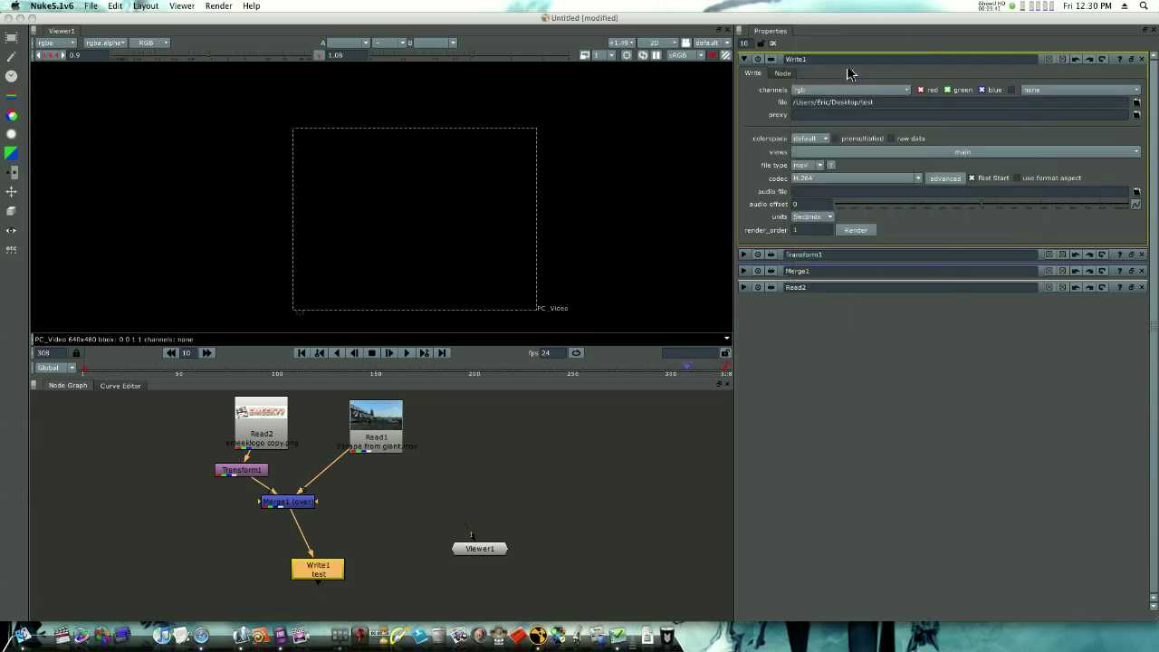
click(860, 232)
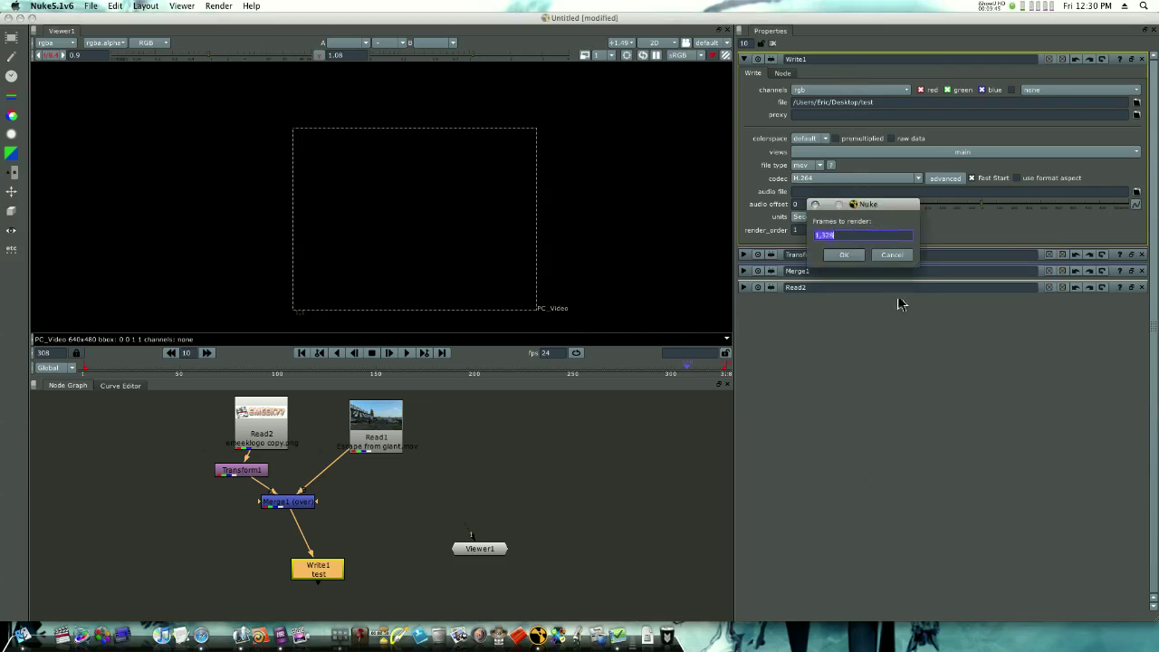
Step: Confirm the full frame range in the Frames to render prompt so the test movie renders
click(896, 257)
click(868, 233)
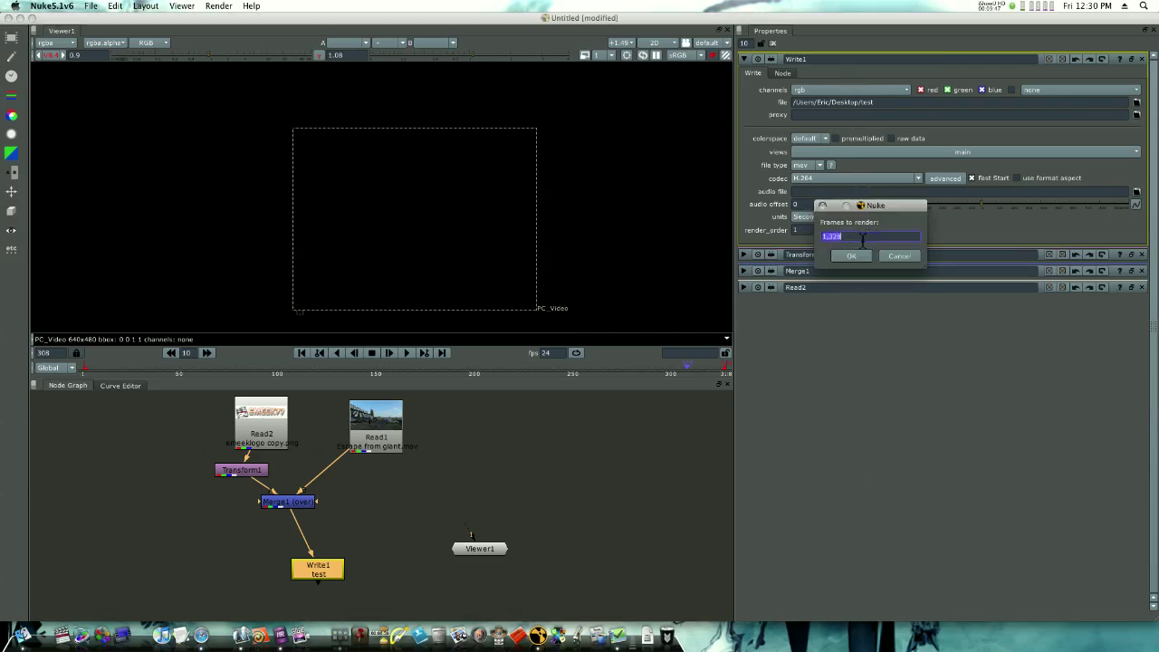
click(856, 258)
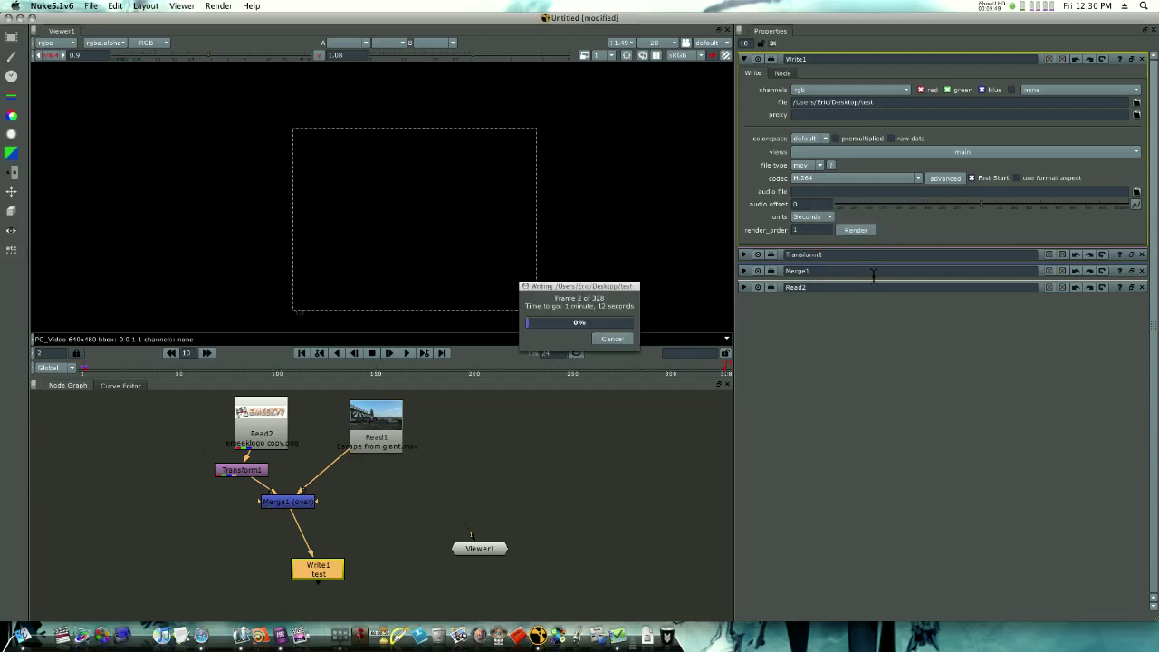